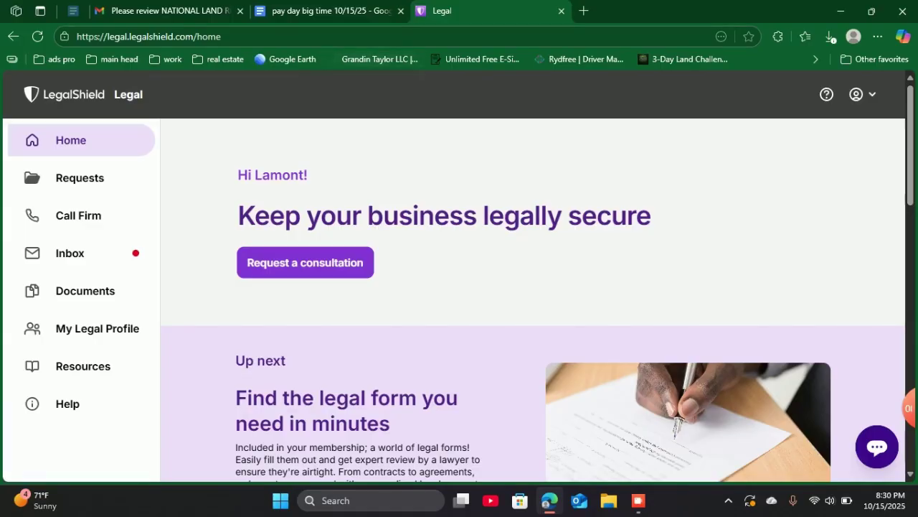
Switch to Gmail and review the dotloop shared-document email, including the sender's message and the agent and property details
{"action": "key", "text": "ctrl+2"}
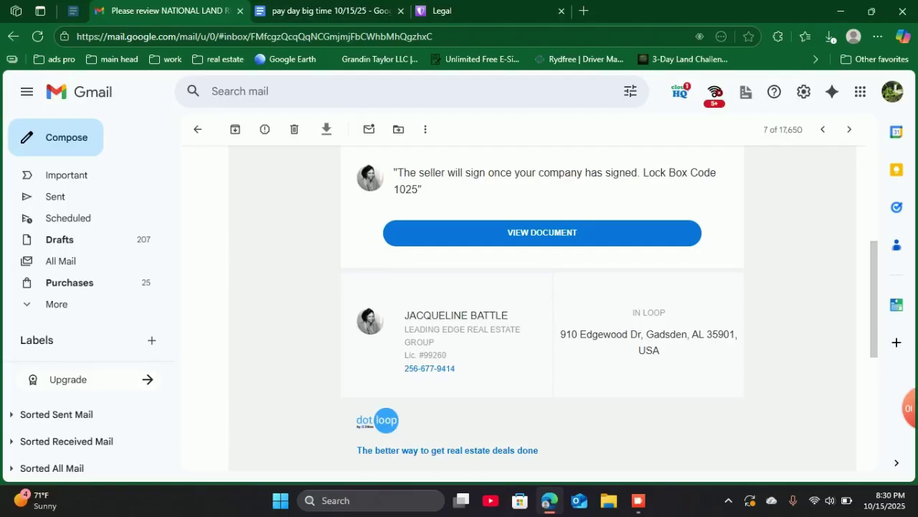
{"action": "scroll", "coordinate": [543, 309], "scroll_direction": "up", "scroll_amount": 1}
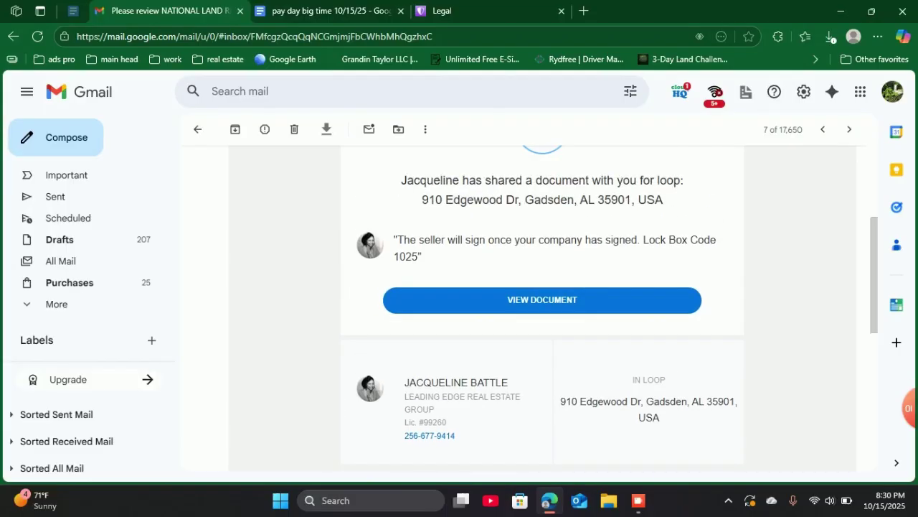
{"action": "scroll", "coordinate": [543, 309], "scroll_direction": "down", "scroll_amount": 2}
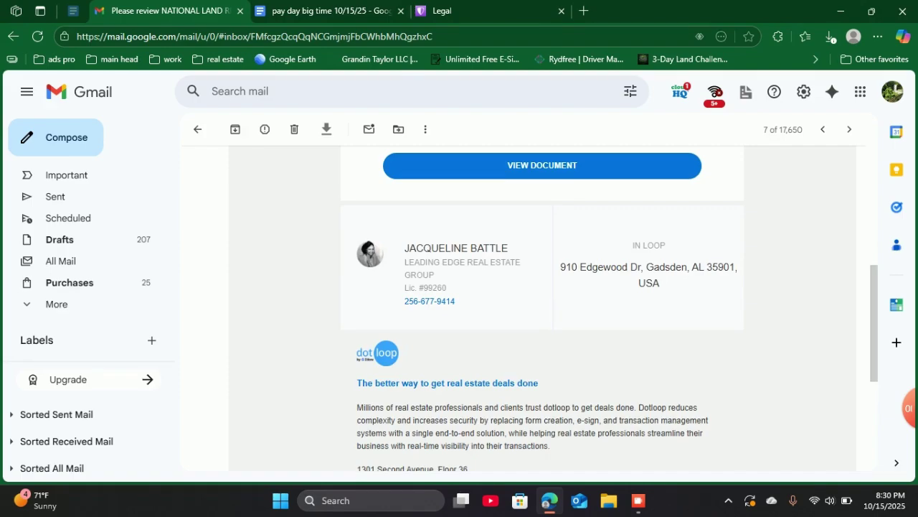
Switch to the "pay day big time 10/15/25" document and review the Buy Box Cartel image and the offer notes
{"action": "key", "text": "ctrl+Tab"}
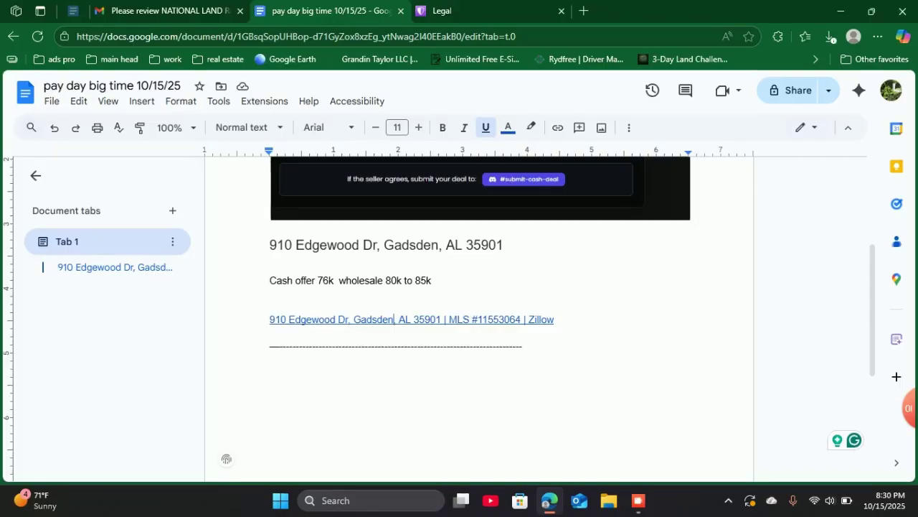
{"action": "left_click", "coordinate": [269, 306]}
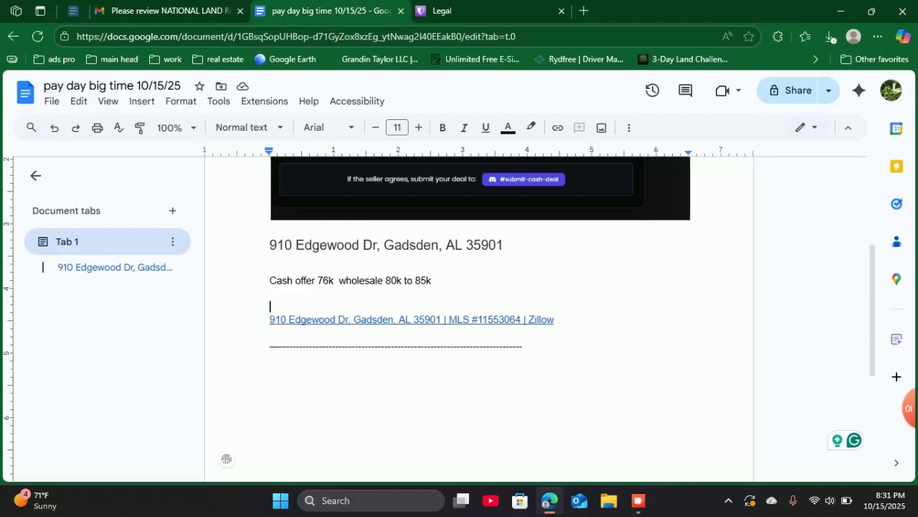
{"action": "scroll", "coordinate": [479, 316], "scroll_direction": "up", "scroll_amount": 2}
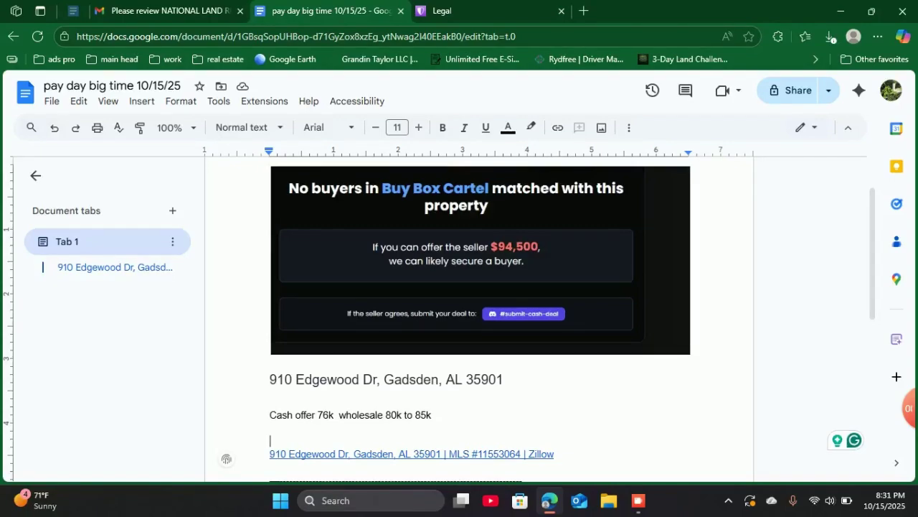
{"action": "scroll", "coordinate": [479, 316], "scroll_direction": "down", "scroll_amount": 1}
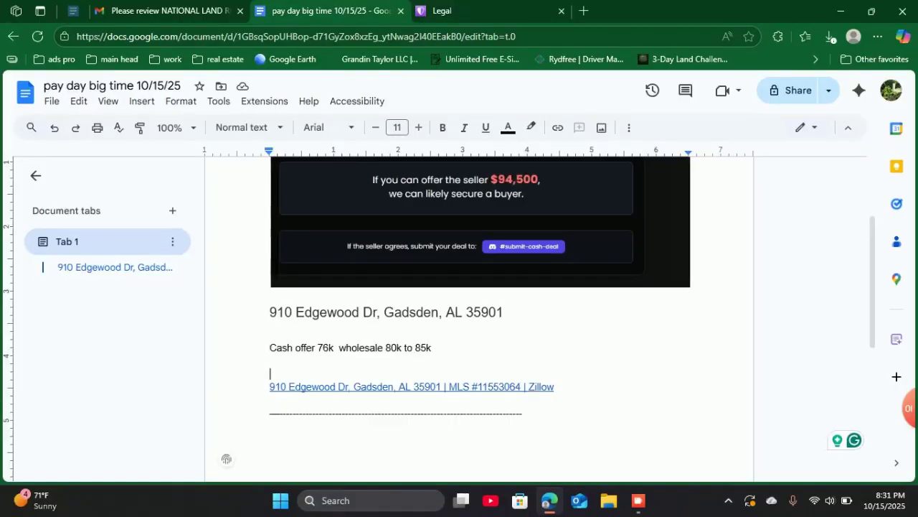
Open the property's Zillow listing from the document link, check its price and home facts, and close the listing
{"action": "left_click", "coordinate": [316, 387]}
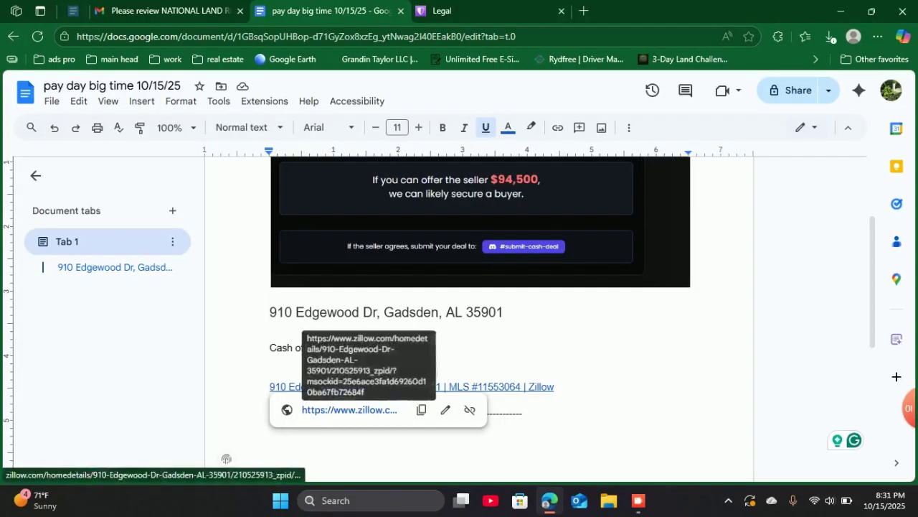
{"action": "left_click", "coordinate": [349, 409]}
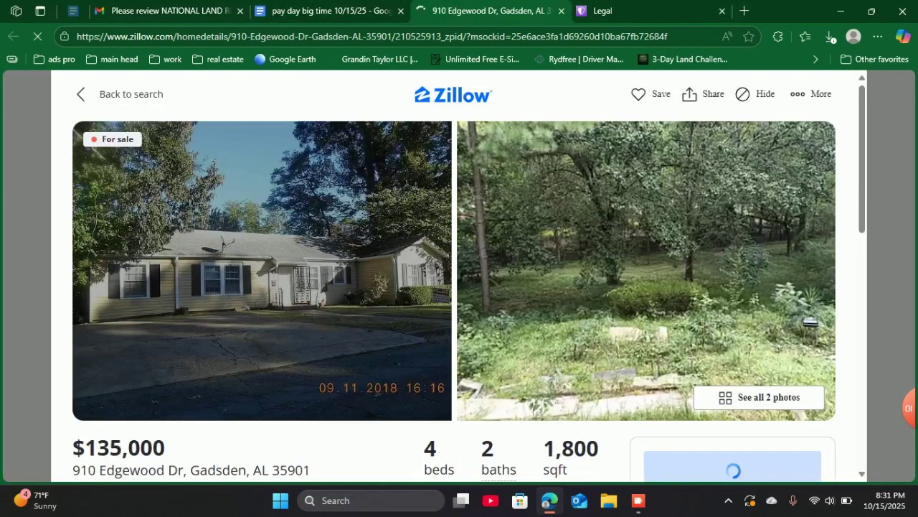
{"action": "scroll", "coordinate": [459, 273], "scroll_direction": "down", "scroll_amount": 3}
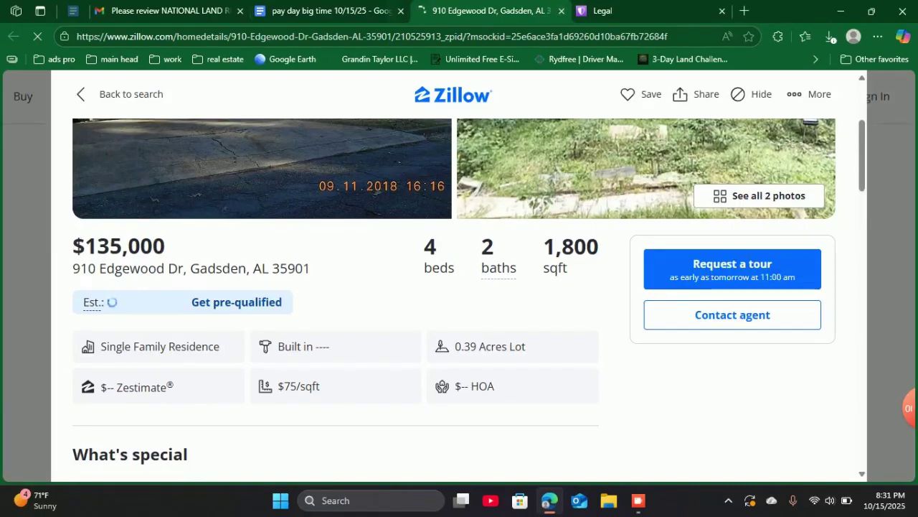
{"action": "key", "text": "ctrl+w"}
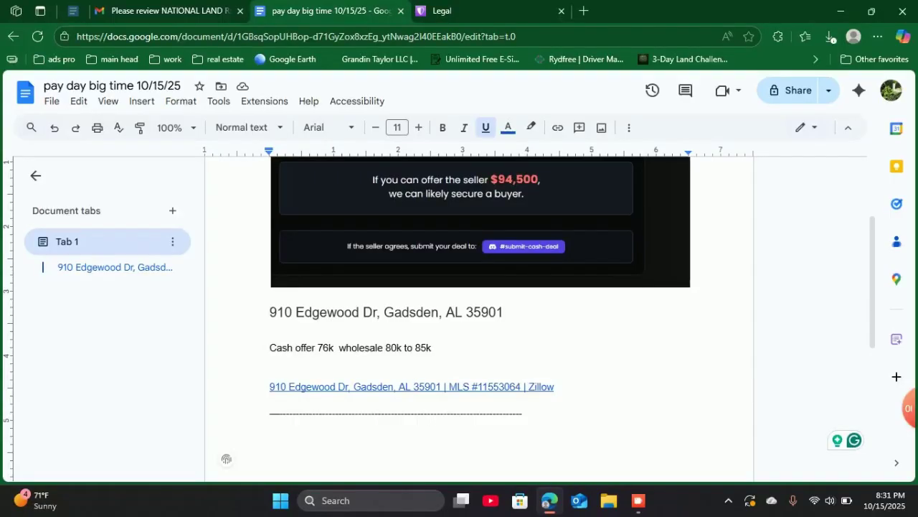
Add the line "Profit $4,000 to $9,000" below the cash offer and wholesale line
{"action": "left_click", "coordinate": [434, 347]}
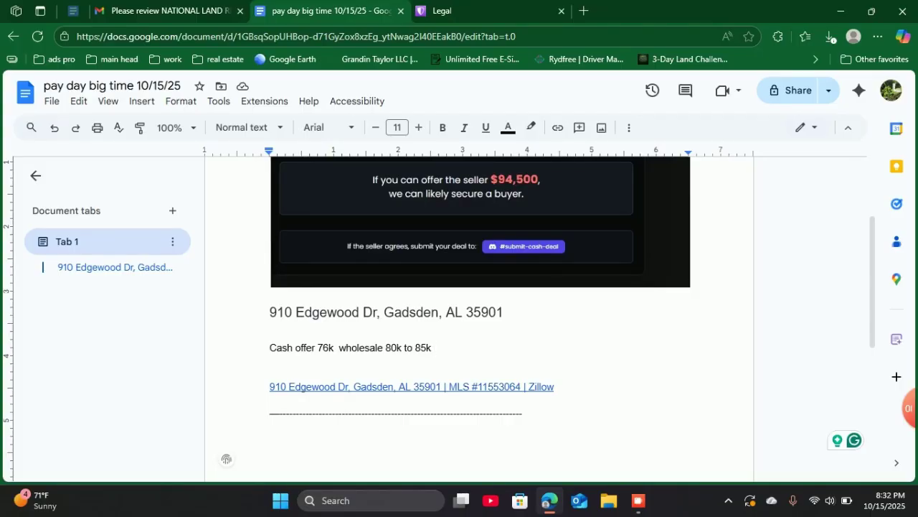
{"action": "key", "text": "Return"}
{"action": "key", "text": "Return"}
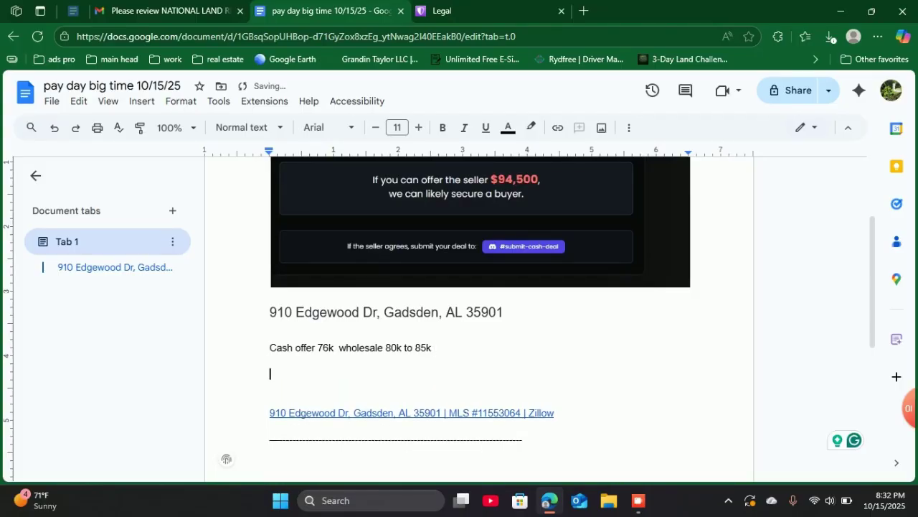
{"action": "type", "text": "profit $4"}
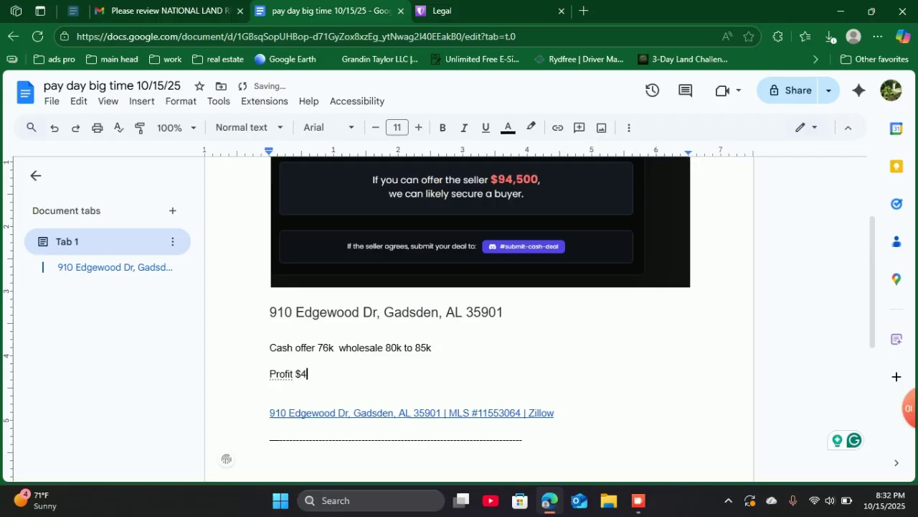
{"action": "type", "text": ",000 to $9,000"}
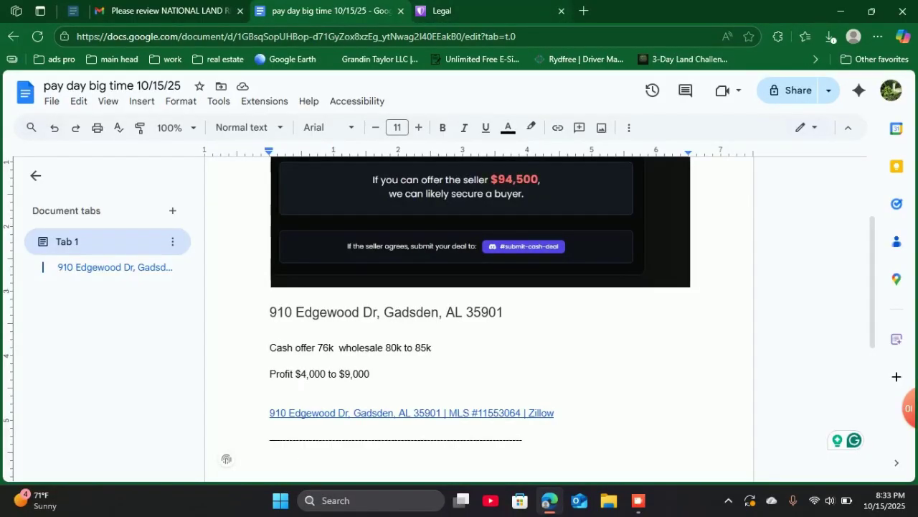
Switch to LegalShield, look over the home page, and open the Documents section
{"action": "key", "text": "ctrl+Tab"}
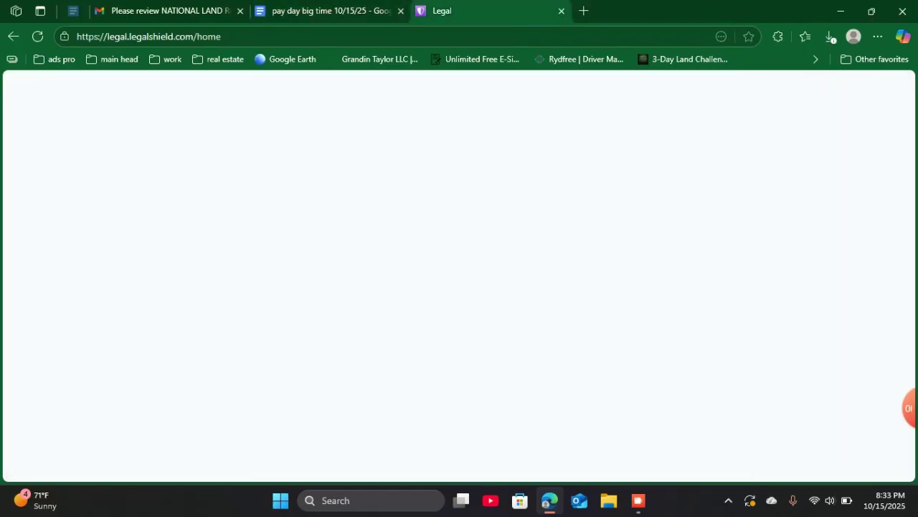
{"action": "scroll", "coordinate": [533, 330], "scroll_direction": "down", "scroll_amount": 2}
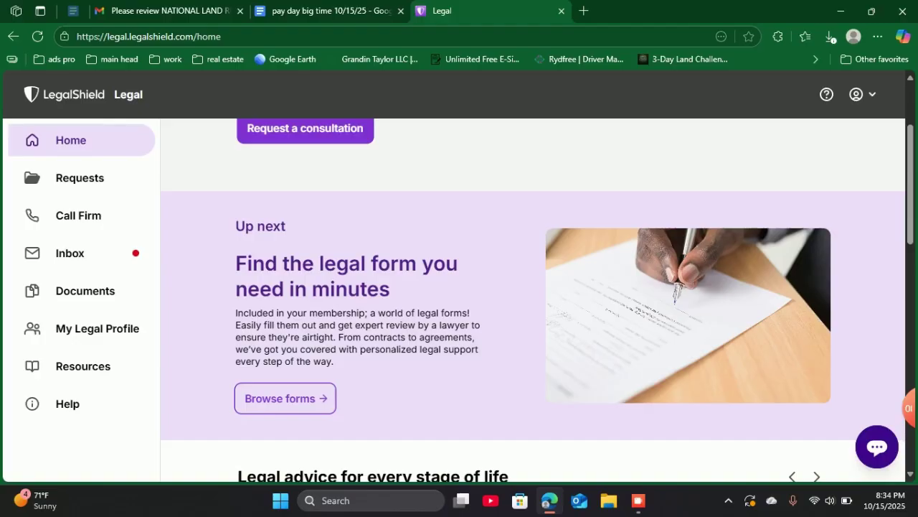
{"action": "scroll", "coordinate": [534, 301], "scroll_direction": "up", "scroll_amount": 2}
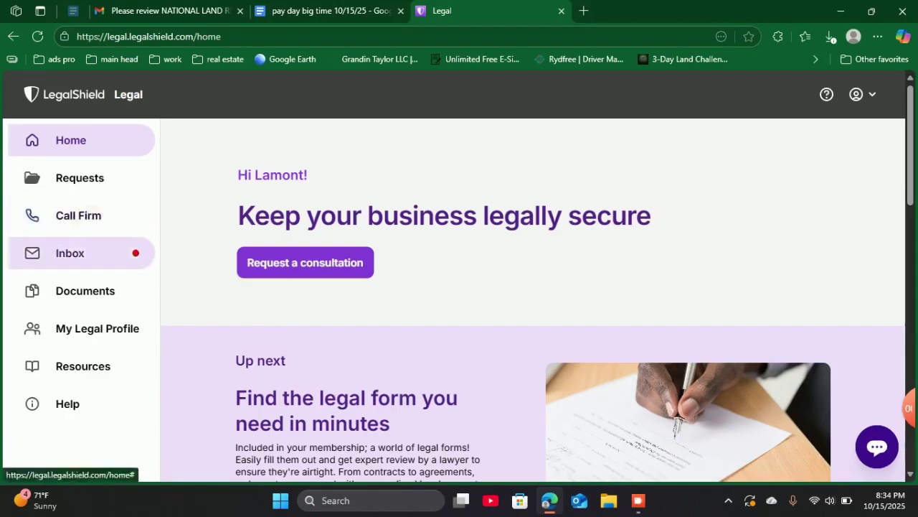
{"action": "scroll", "coordinate": [79, 253], "scroll_direction": "down", "scroll_amount": 1}
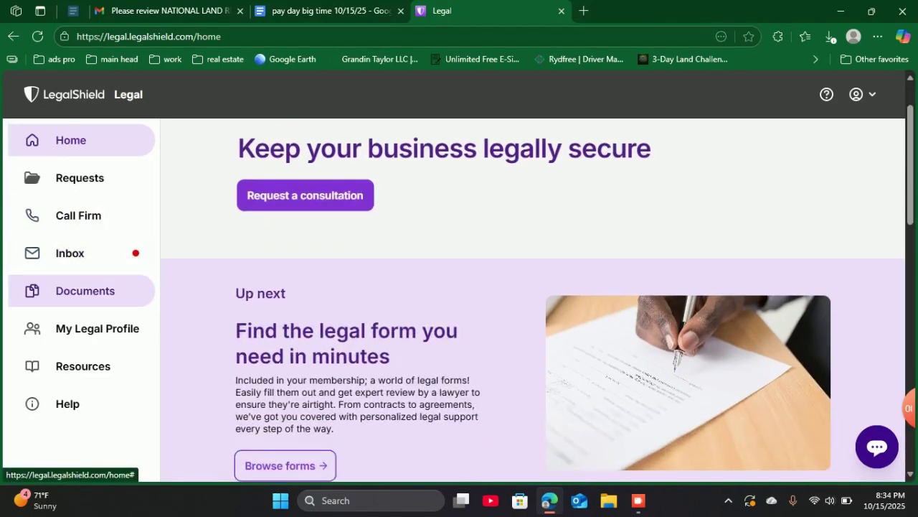
{"action": "left_click", "coordinate": [84, 290]}
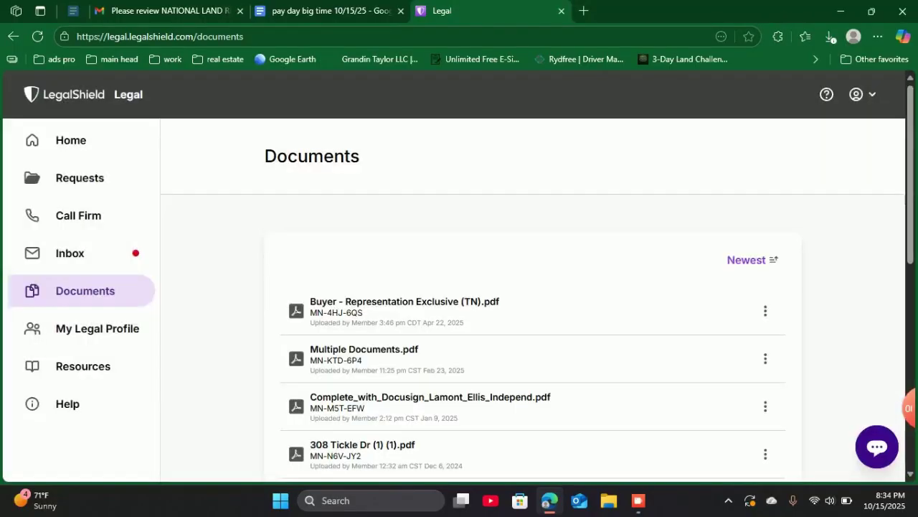
Return to the "pay day big time 10/15/25" document and view the Buy Box Cartel image above the property notes
{"action": "left_click", "coordinate": [287, 10]}
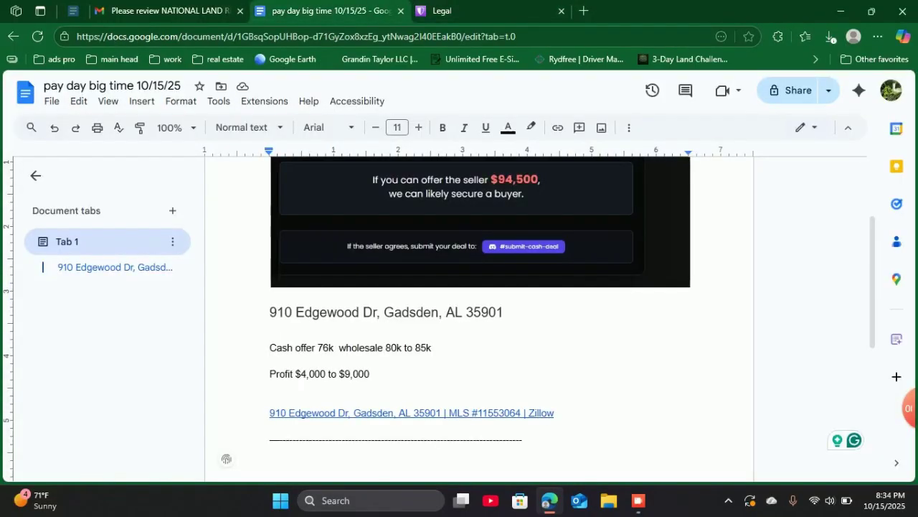
{"action": "scroll", "coordinate": [479, 316], "scroll_direction": "up", "scroll_amount": 2}
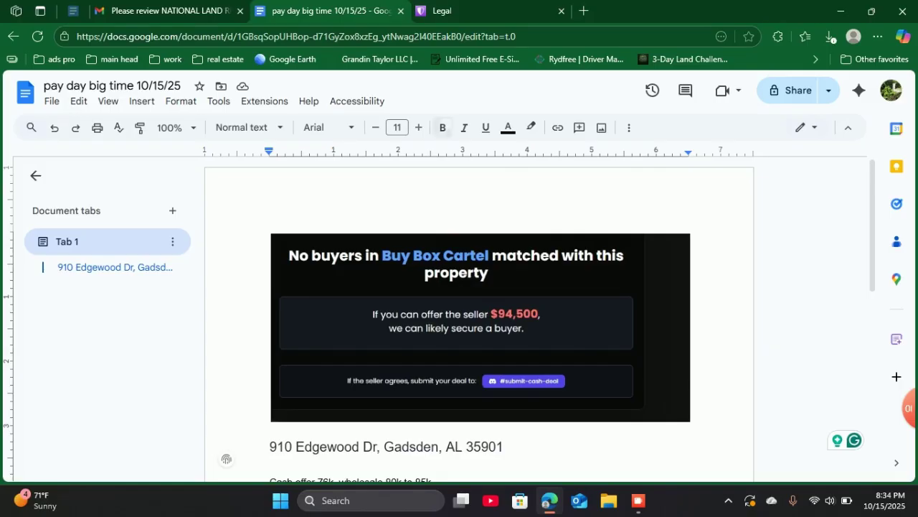
Return to LegalShield and look through the whole list of contracts and forms uploaded for review
{"action": "key", "text": "ctrl+Tab"}
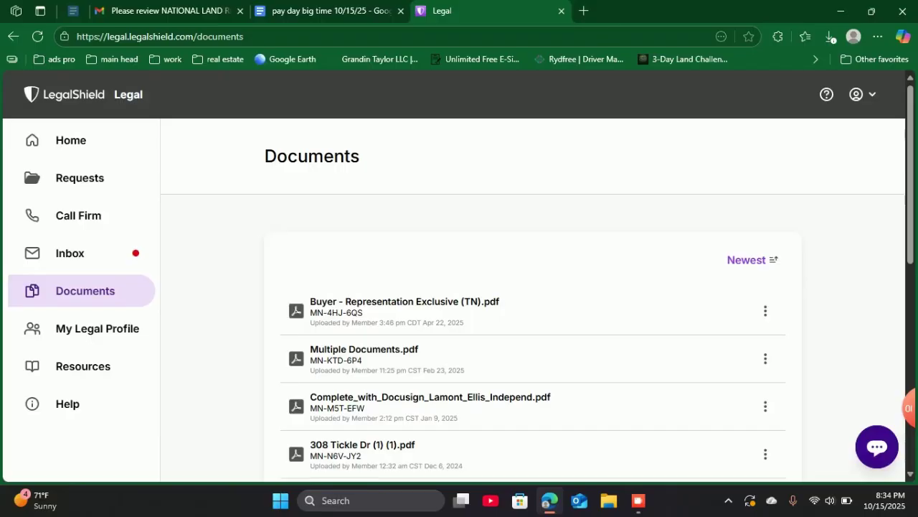
{"action": "scroll", "coordinate": [531, 301], "scroll_direction": "down", "scroll_amount": 6}
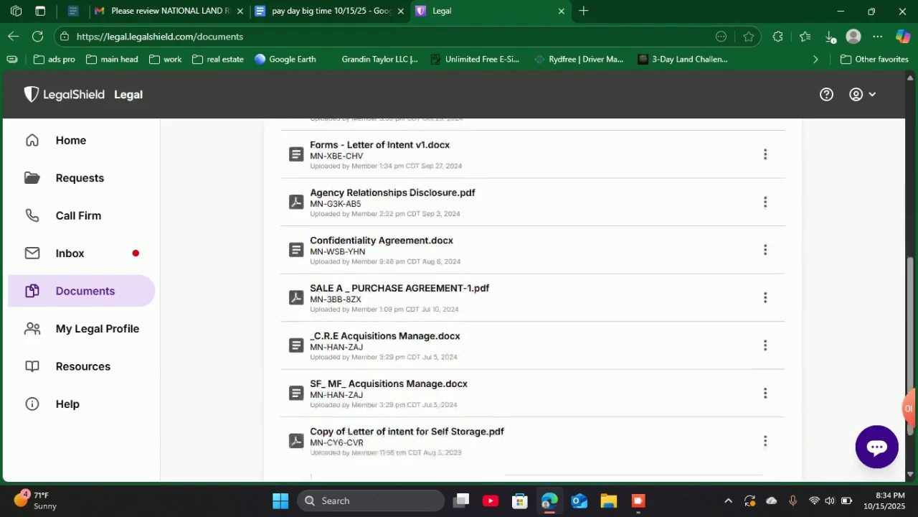
{"action": "scroll", "coordinate": [531, 302], "scroll_direction": "down", "scroll_amount": 1}
{"action": "scroll", "coordinate": [530, 301], "scroll_direction": "up", "scroll_amount": 1}
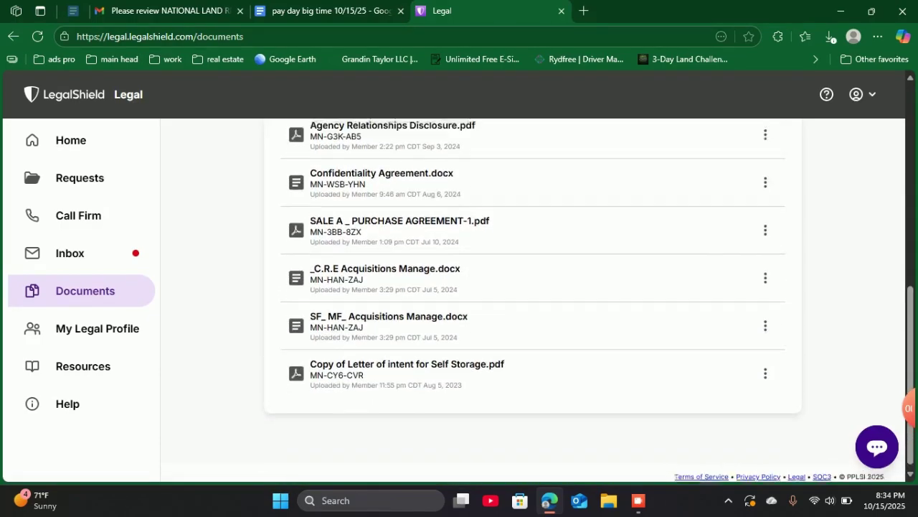
{"action": "scroll", "coordinate": [531, 301], "scroll_direction": "down", "scroll_amount": 1}
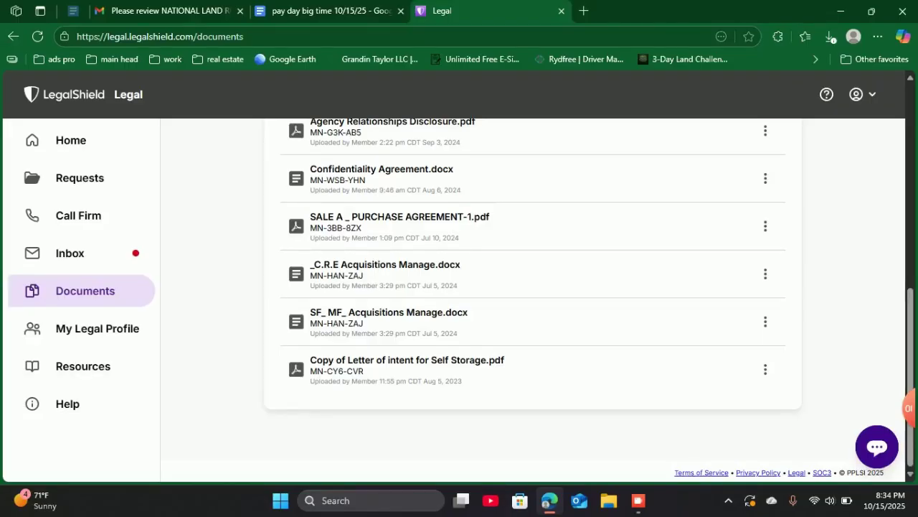
{"action": "scroll", "coordinate": [531, 302], "scroll_direction": "up", "scroll_amount": 1}
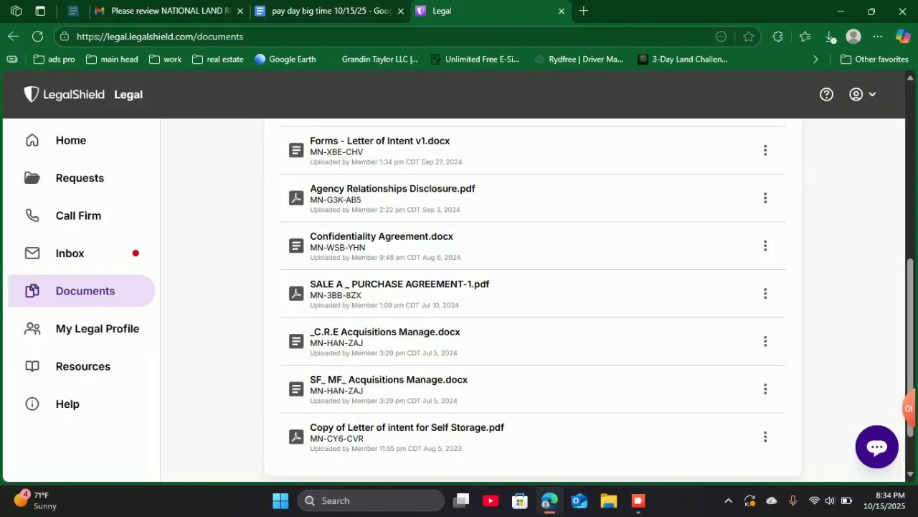
{"action": "scroll", "coordinate": [530, 302], "scroll_direction": "up", "scroll_amount": 2}
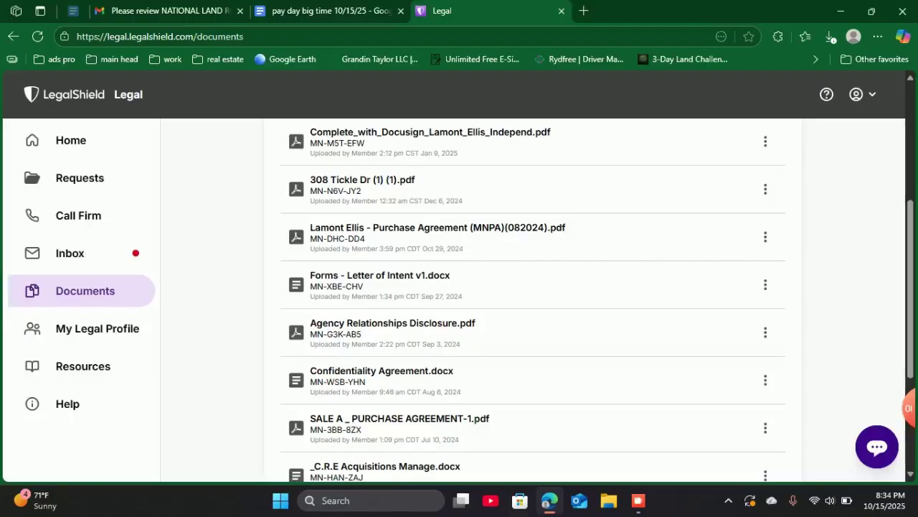
{"action": "scroll", "coordinate": [531, 301], "scroll_direction": "up", "scroll_amount": 2}
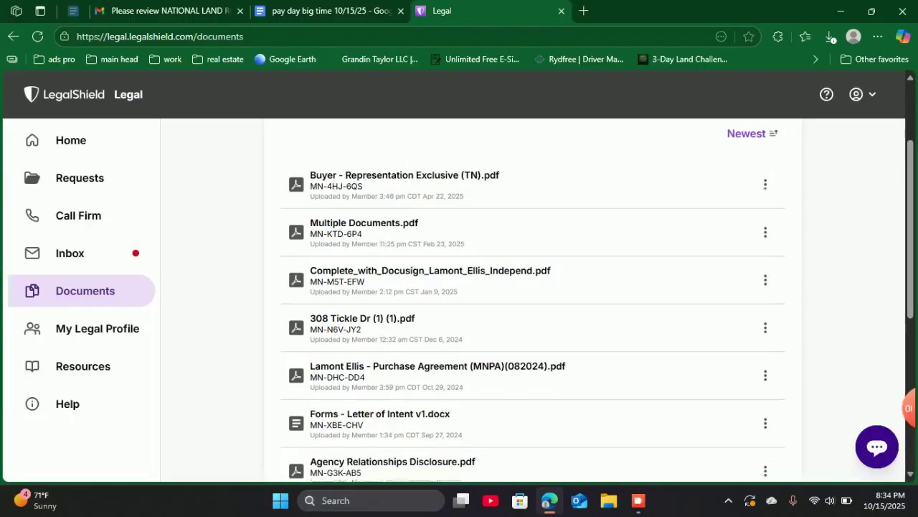
{"action": "scroll", "coordinate": [531, 301], "scroll_direction": "up", "scroll_amount": 2}
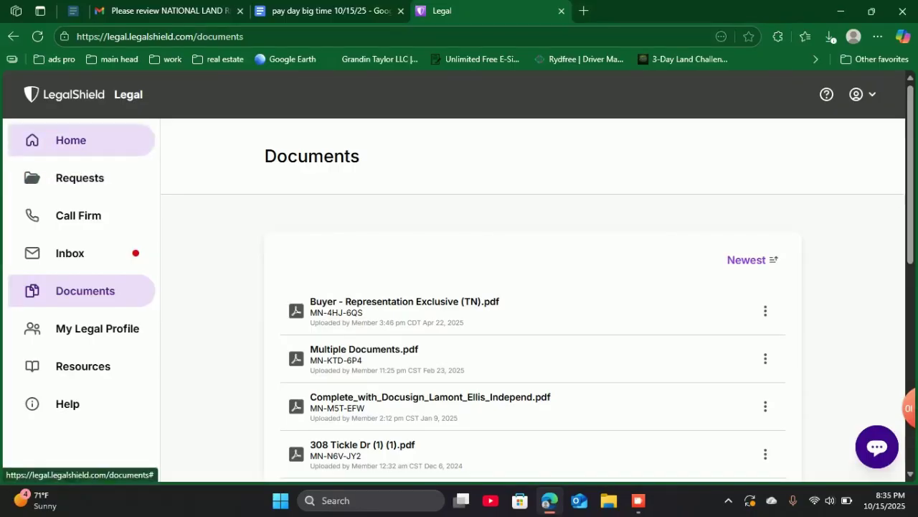
Open the LegalShield service requests, look over the past ones, and start a new consult request
{"action": "left_click", "coordinate": [80, 177]}
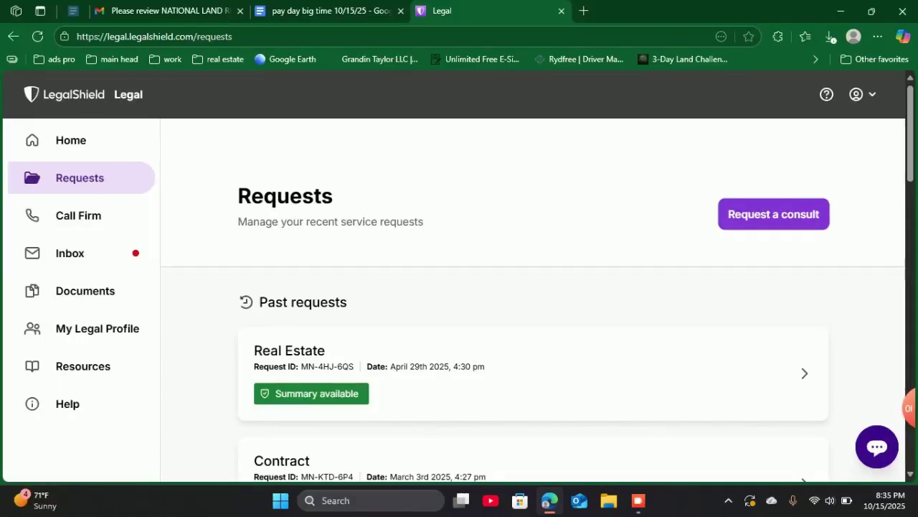
{"action": "scroll", "coordinate": [533, 297], "scroll_direction": "down", "scroll_amount": 4}
{"action": "scroll", "coordinate": [533, 297], "scroll_direction": "up", "scroll_amount": 4}
{"action": "left_click", "coordinate": [774, 214]}
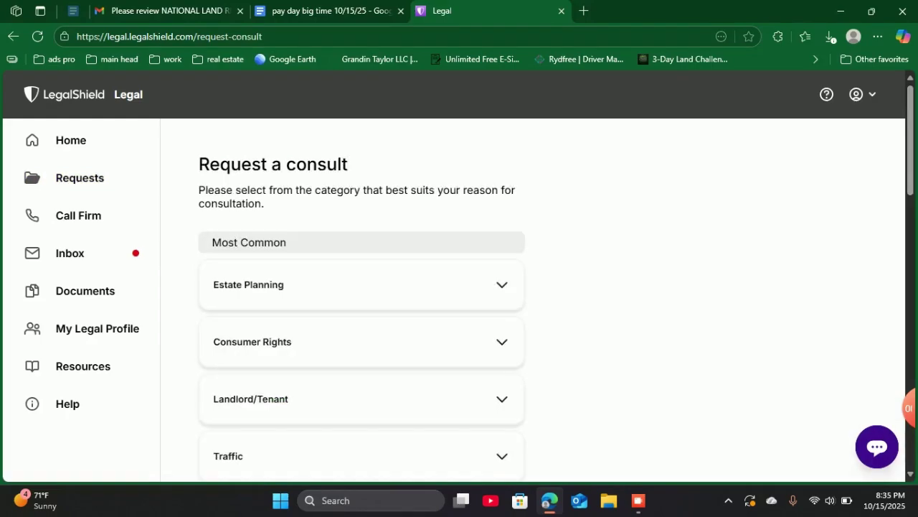
Look through the consult categories and expand Business to read its description and examples
{"action": "scroll", "coordinate": [361, 302], "scroll_direction": "down", "scroll_amount": 4}
{"action": "scroll", "coordinate": [362, 301], "scroll_direction": "down", "scroll_amount": 2}
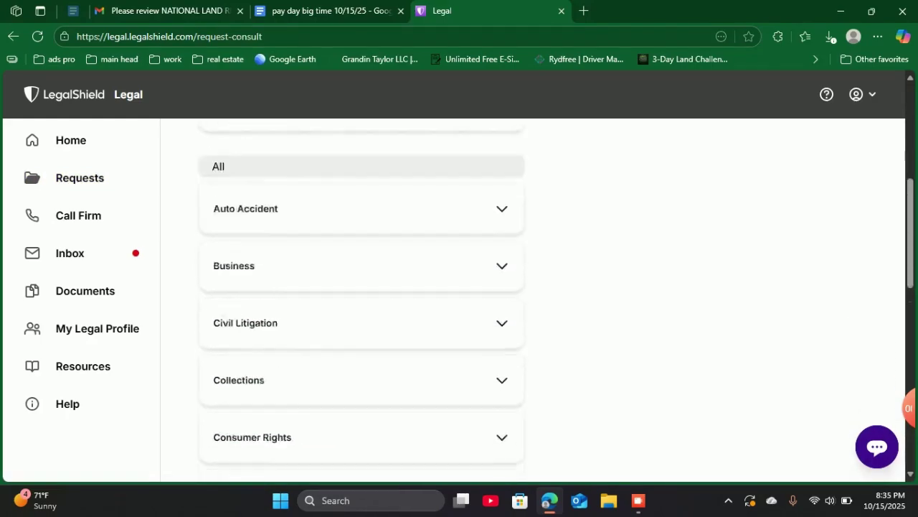
{"action": "left_click", "coordinate": [359, 213]}
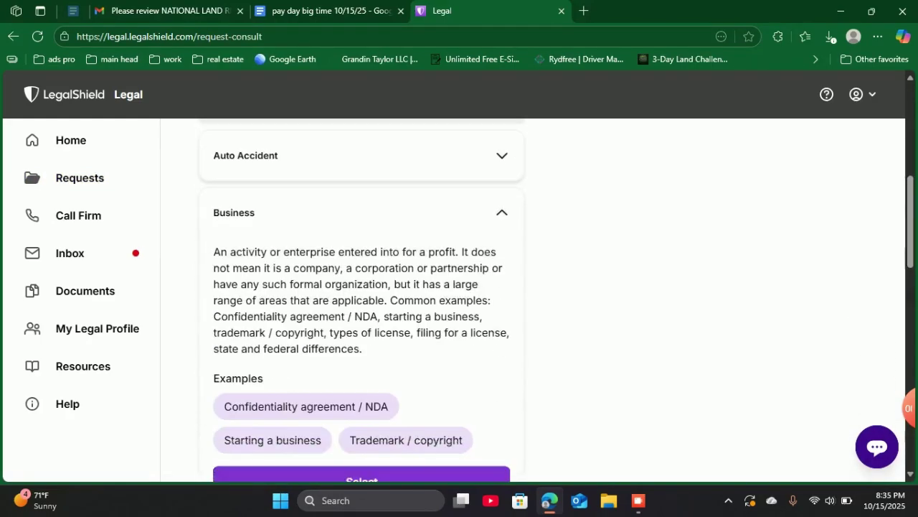
{"action": "scroll", "coordinate": [362, 301], "scroll_direction": "down", "scroll_amount": 9}
{"action": "scroll", "coordinate": [361, 301], "scroll_direction": "down", "scroll_amount": 3}
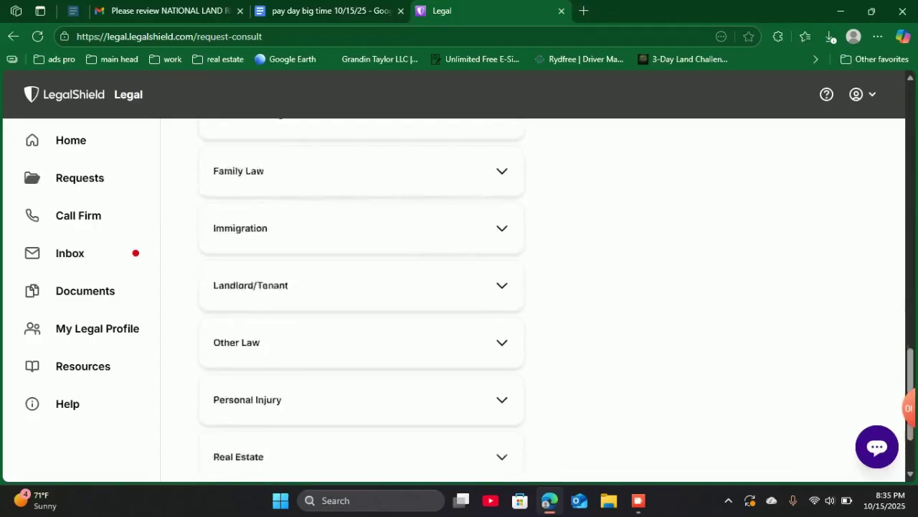
{"action": "scroll", "coordinate": [362, 301], "scroll_direction": "up", "scroll_amount": 6}
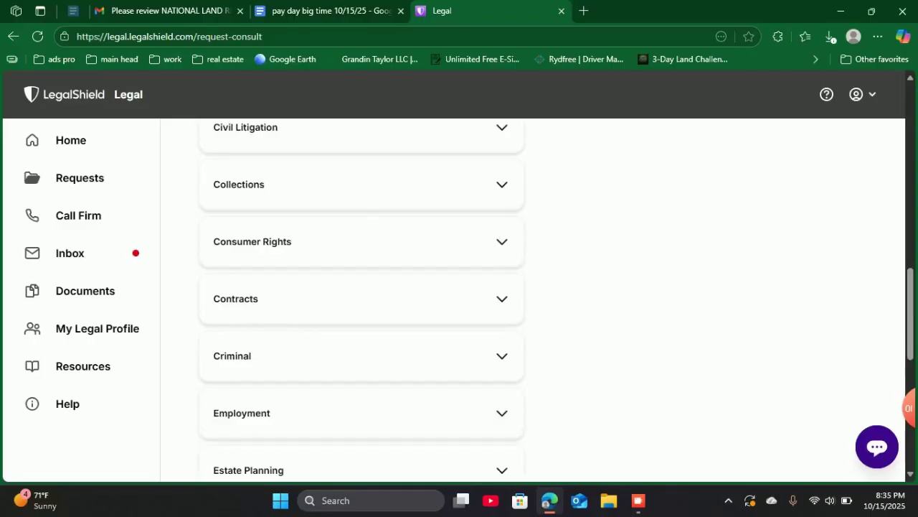
Expand the Contracts category and compare its description with the Business category above
{"action": "left_click", "coordinate": [361, 299]}
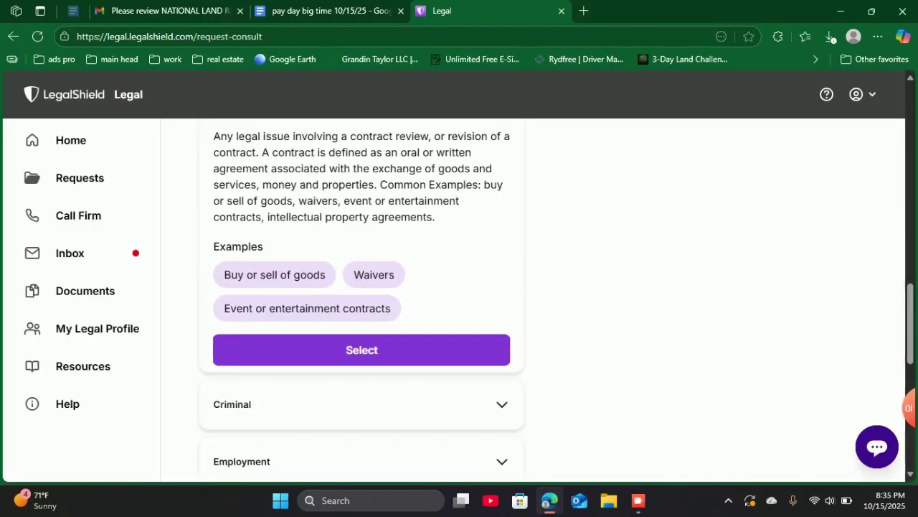
{"action": "scroll", "coordinate": [362, 301], "scroll_direction": "up", "scroll_amount": 4}
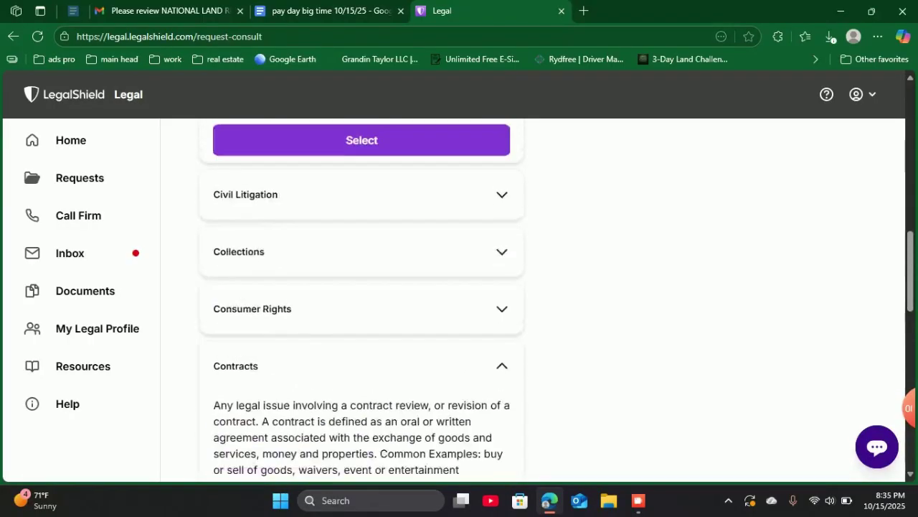
{"action": "scroll", "coordinate": [362, 302], "scroll_direction": "up", "scroll_amount": 6}
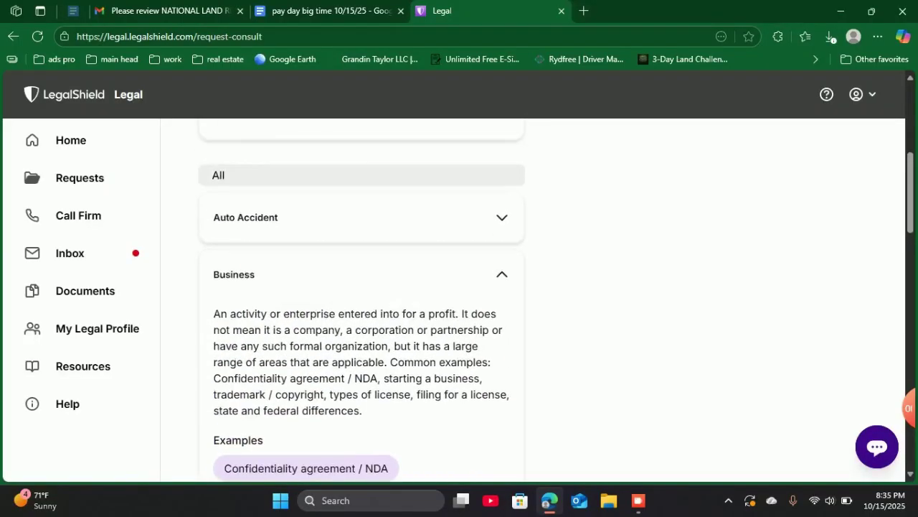
{"action": "scroll", "coordinate": [362, 302], "scroll_direction": "down", "scroll_amount": 5}
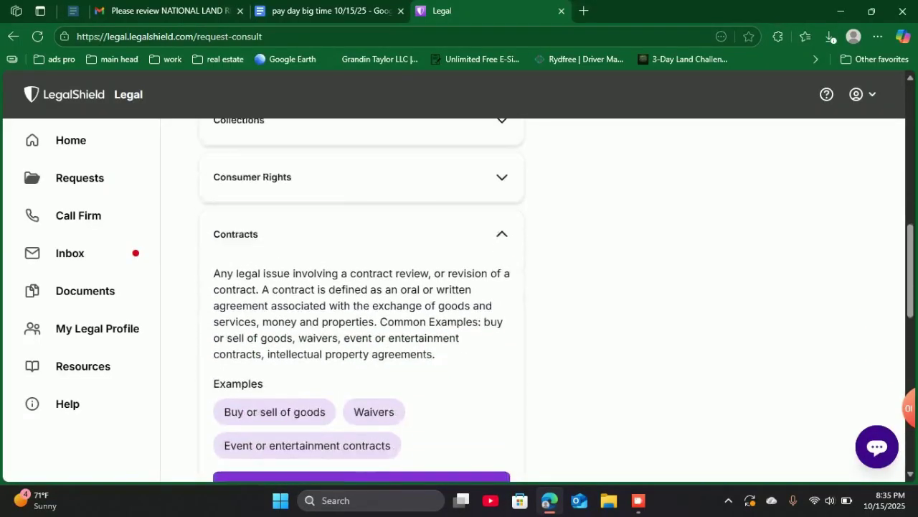
Look through the remaining consult categories and expand Real Estate to read what it covers
{"action": "scroll", "coordinate": [362, 301], "scroll_direction": "down", "scroll_amount": 5}
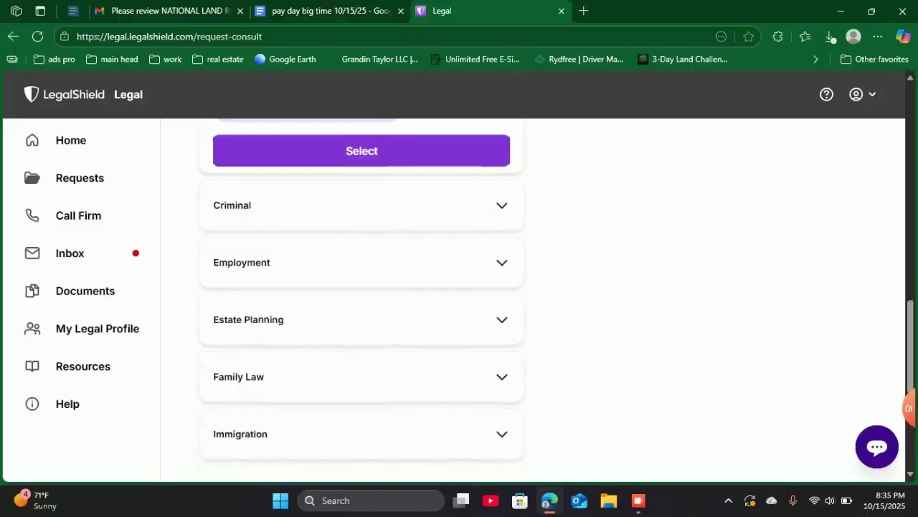
{"action": "scroll", "coordinate": [362, 302], "scroll_direction": "down", "scroll_amount": 3}
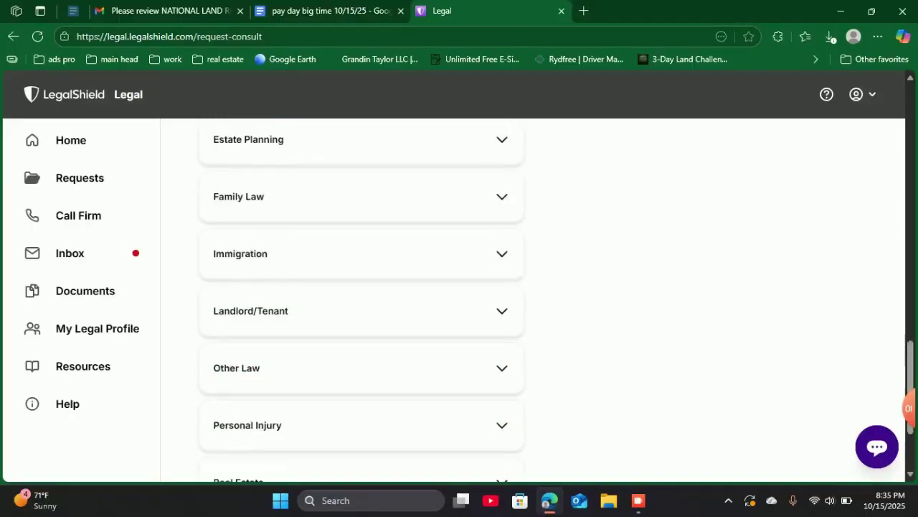
{"action": "scroll", "coordinate": [361, 301], "scroll_direction": "down", "scroll_amount": 3}
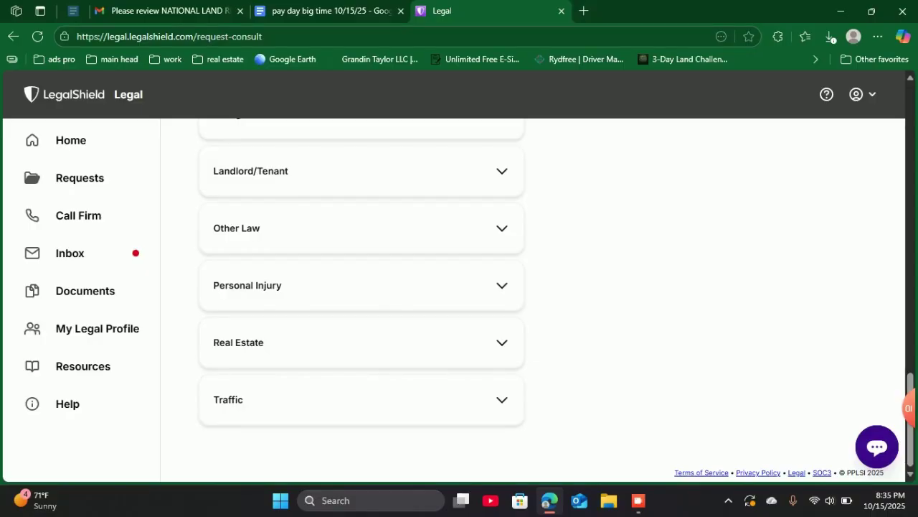
{"action": "left_click", "coordinate": [238, 342]}
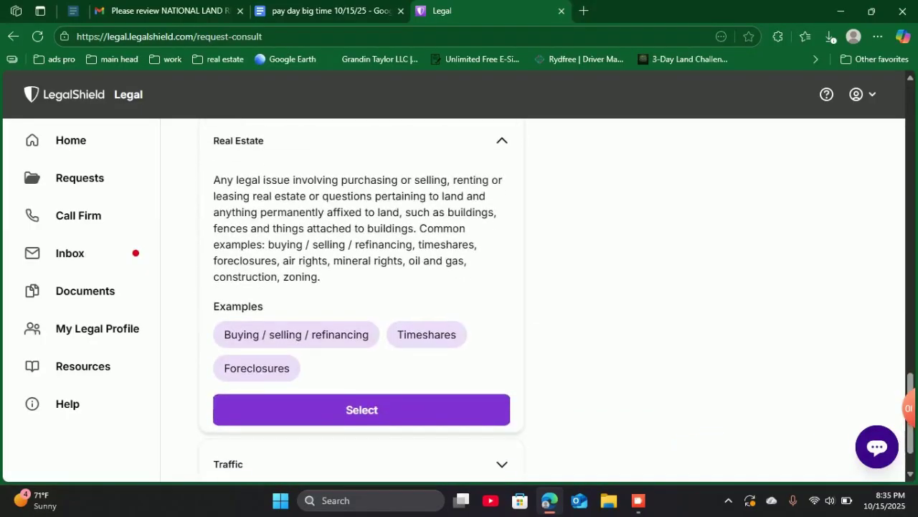
{"action": "scroll", "coordinate": [361, 301], "scroll_direction": "up", "scroll_amount": 1}
{"action": "key", "text": "Return"}
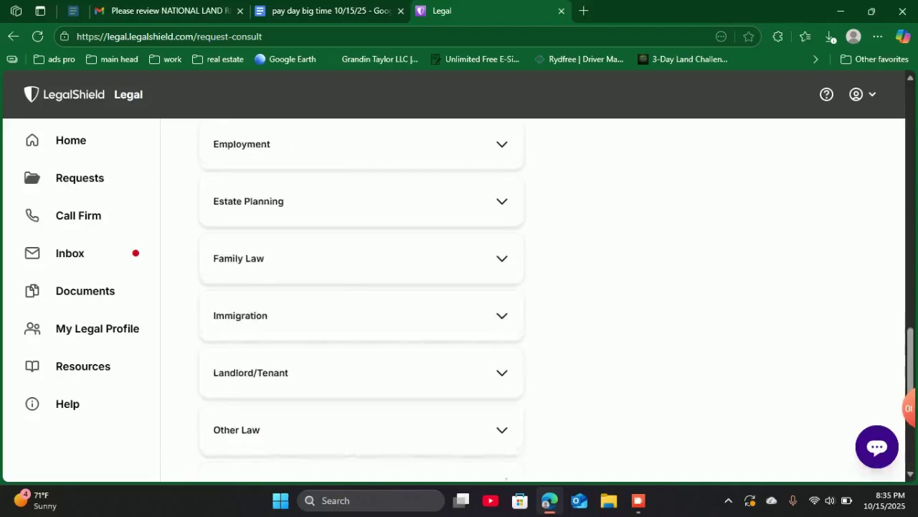
Choose Contracts as the consult category and Document Review as the type of consultation
{"action": "scroll", "coordinate": [362, 302], "scroll_direction": "up", "scroll_amount": 3}
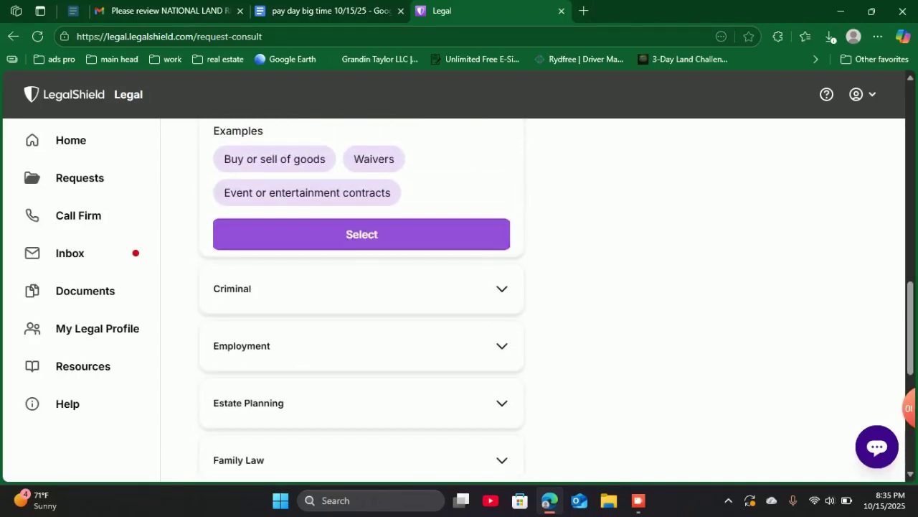
{"action": "key", "text": "Return"}
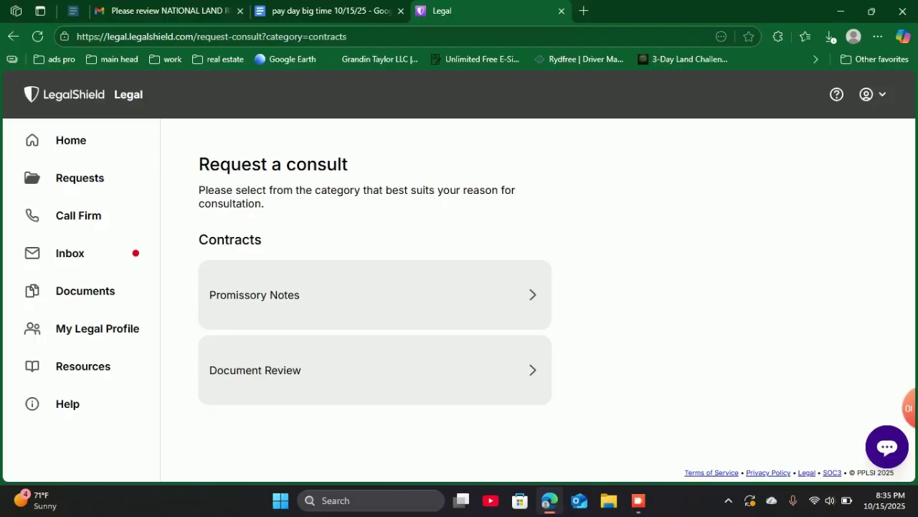
{"action": "key", "text": "Return"}
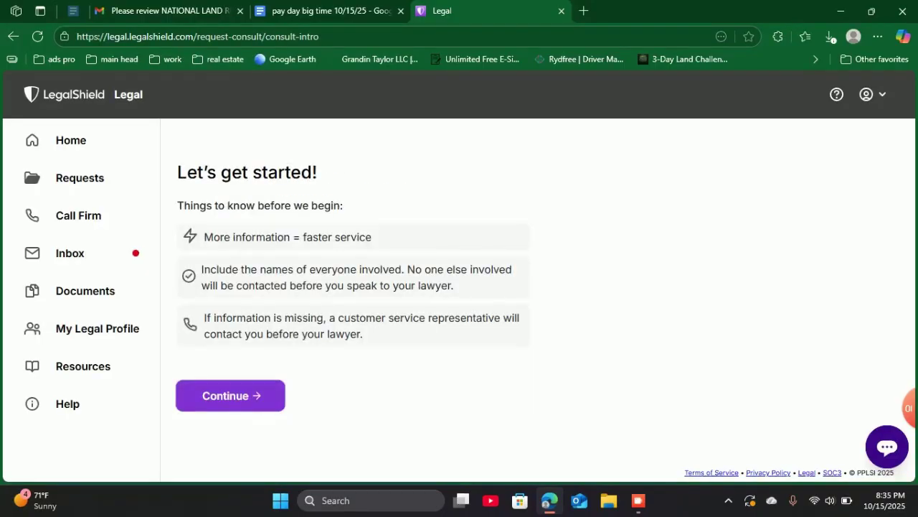
Read the things to know before beginning the request and check the October 2025 calendar
{"action": "left_click_drag", "start_coordinate": [177, 172], "coordinate": [411, 317]}
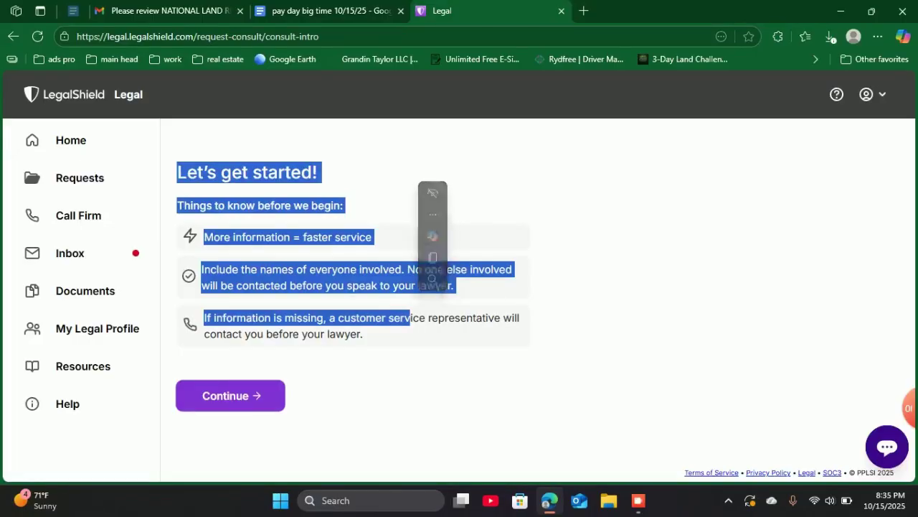
{"action": "left_click", "coordinate": [410, 318]}
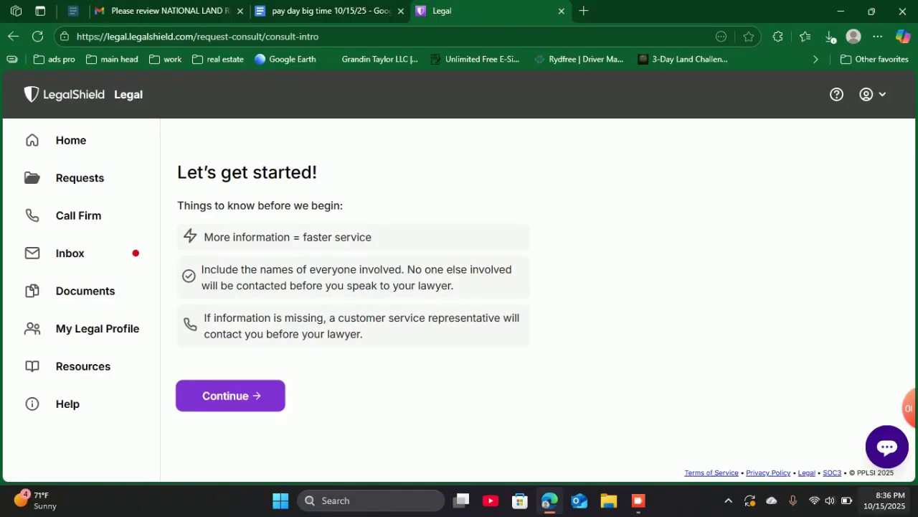
{"action": "key", "text": "super+n"}
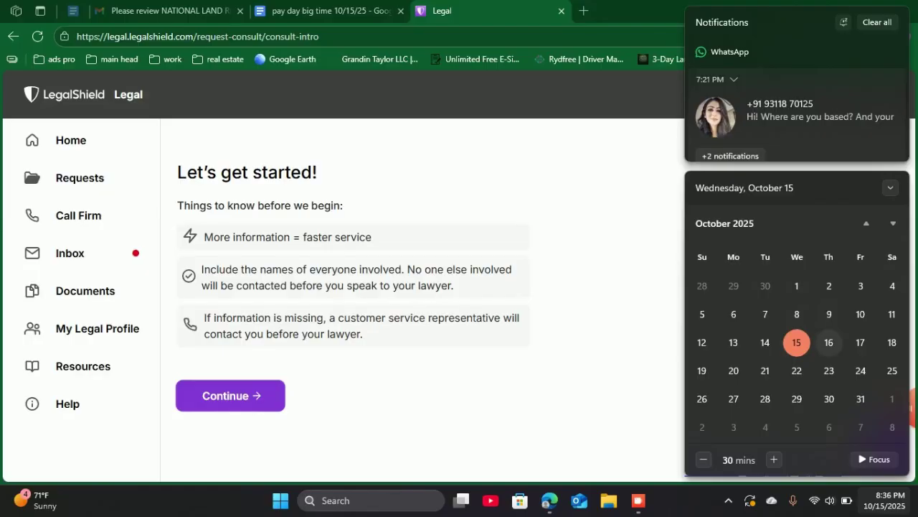
{"action": "key", "text": "Escape"}
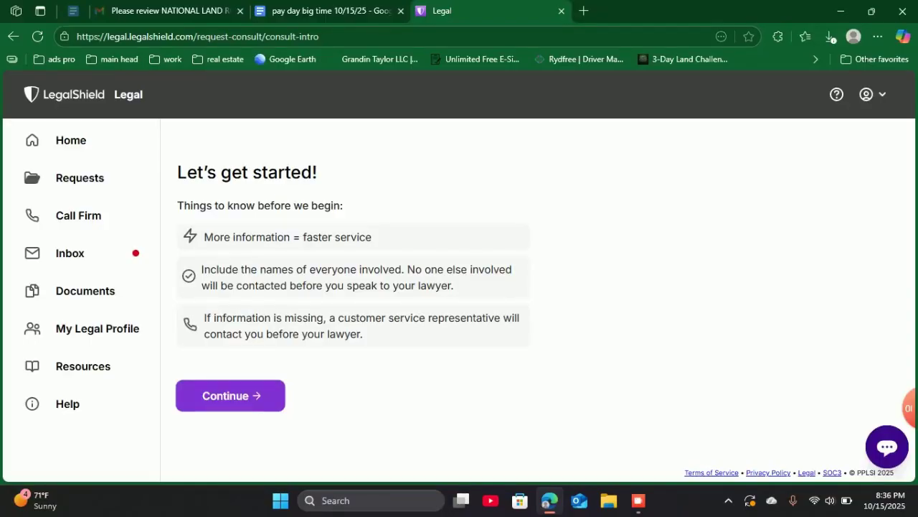
Continue to the document upload and attach the downloaded National Land Realty sales contract PDF for review
{"action": "left_click", "coordinate": [231, 395]}
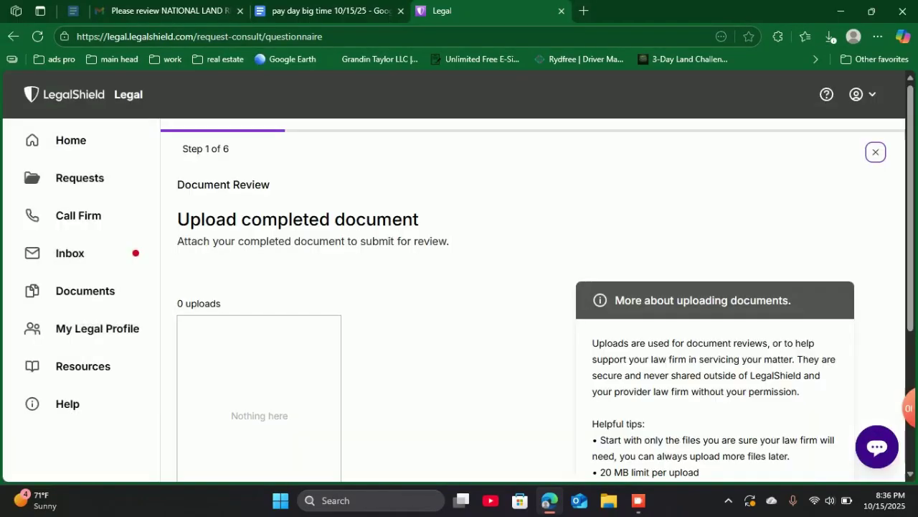
{"action": "scroll", "coordinate": [459, 287], "scroll_direction": "down", "scroll_amount": 2}
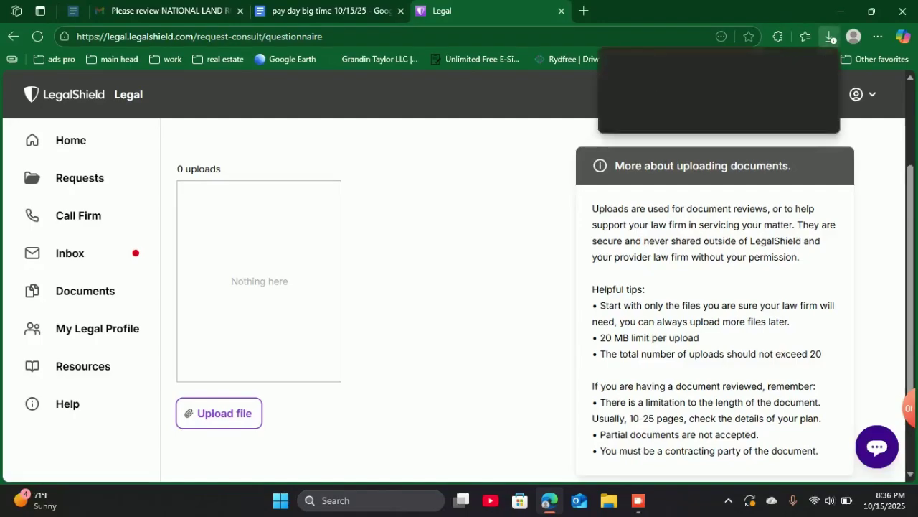
{"action": "left_click", "coordinate": [644, 125]}
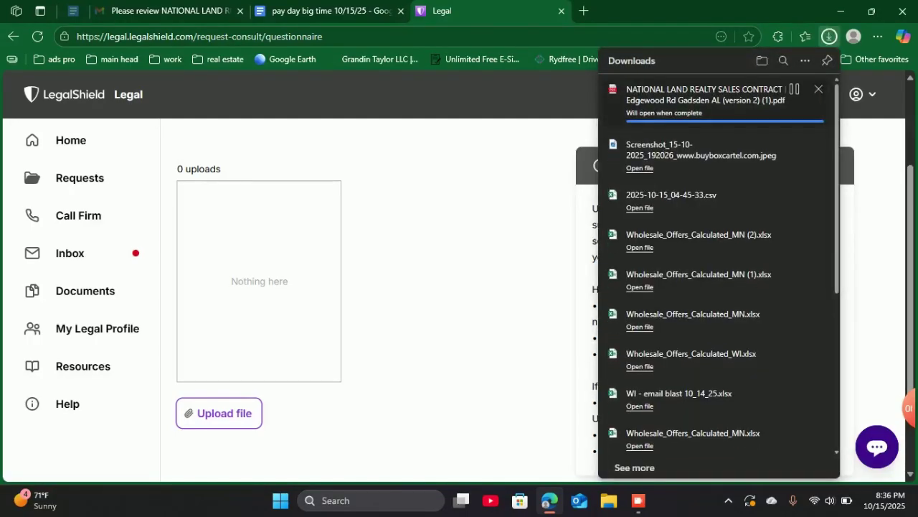
{"action": "key", "text": "ctrl+shift+Tab"}
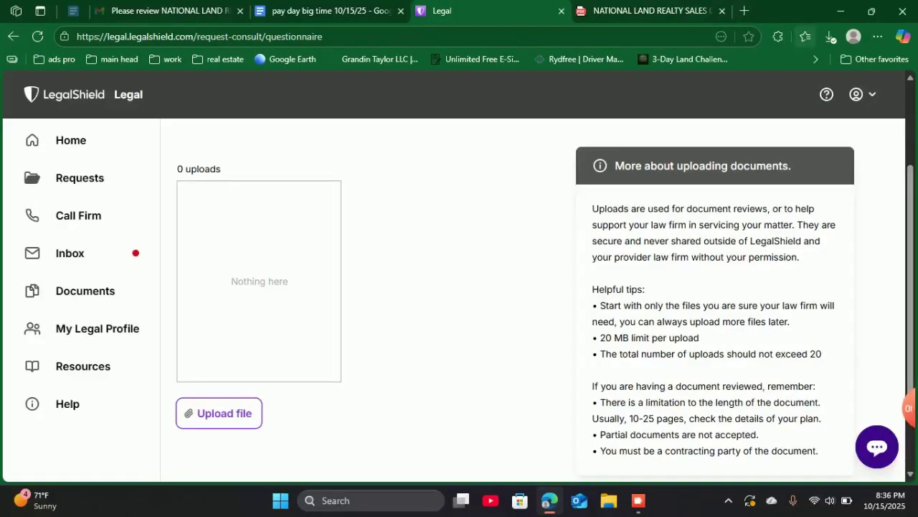
{"action": "left_click", "coordinate": [830, 37]}
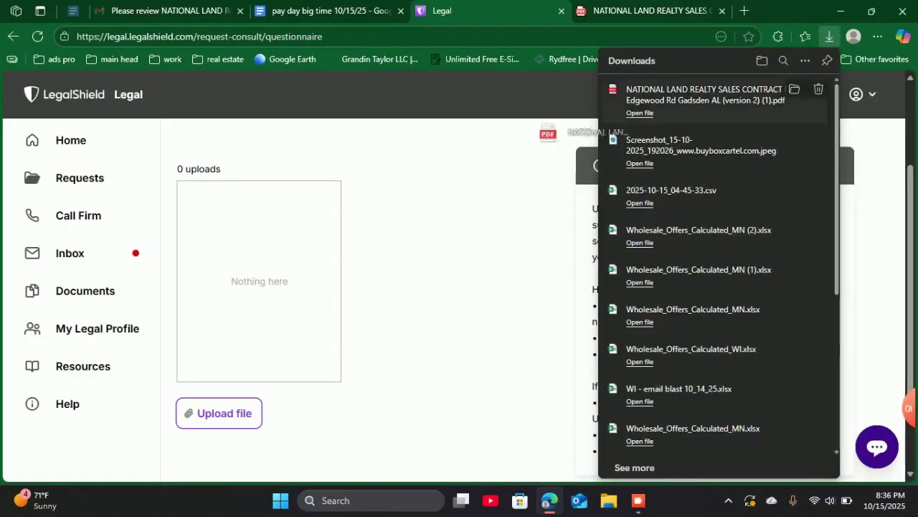
{"action": "left_click_drag", "start_coordinate": [703, 94], "coordinate": [273, 272]}
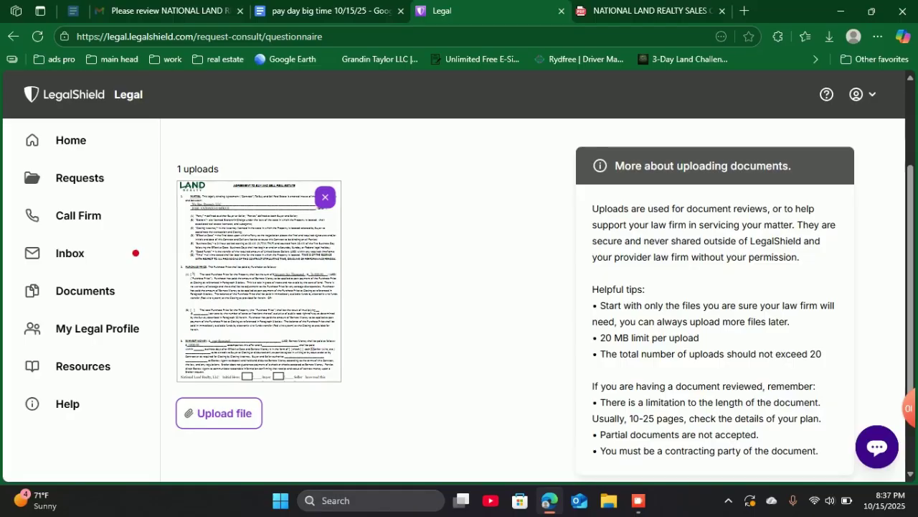
Open the downloaded sales contract PDF, view its transaction costs section, and close the contract to return to the upload page
{"action": "left_click", "coordinate": [829, 36]}
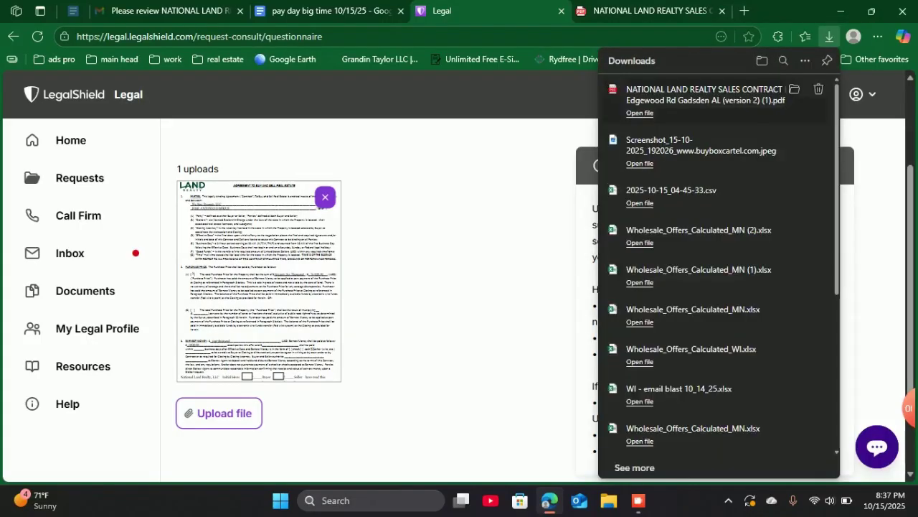
{"action": "left_click", "coordinate": [689, 108]}
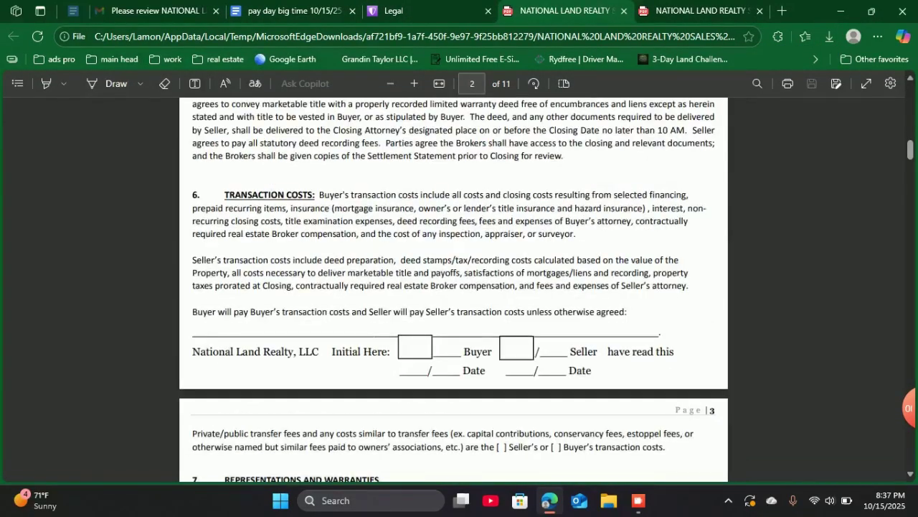
{"action": "key", "text": "super+d"}
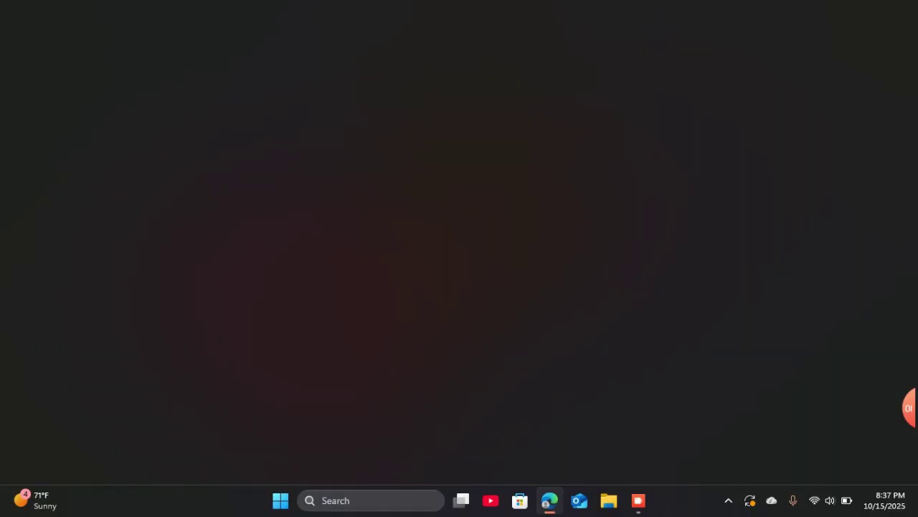
{"action": "key", "text": "super+d"}
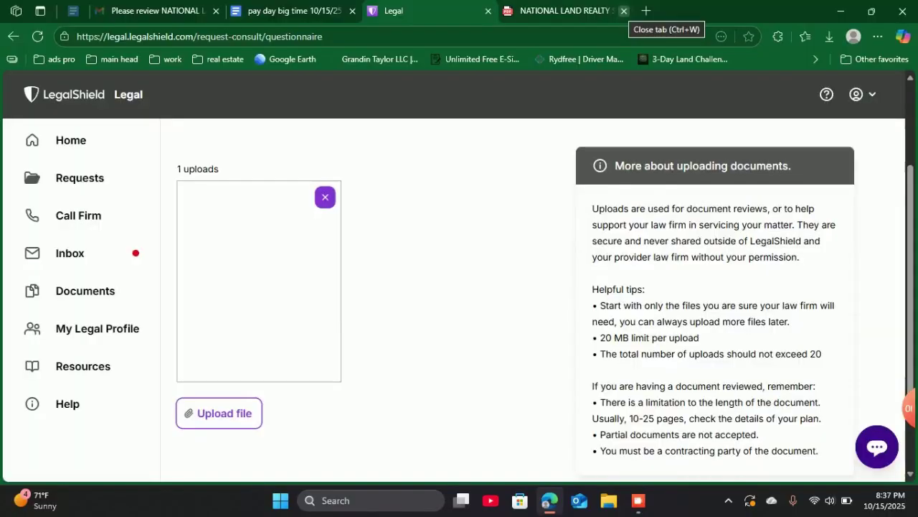
{"action": "left_click", "coordinate": [624, 11]}
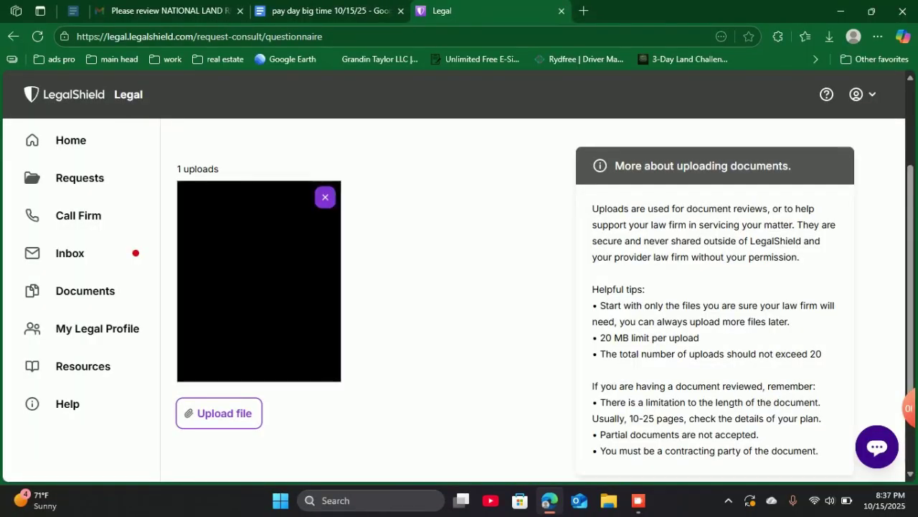
Save the uploaded contract and continue to the section about who is involved in the document
{"action": "scroll", "coordinate": [459, 301], "scroll_direction": "down", "scroll_amount": 2}
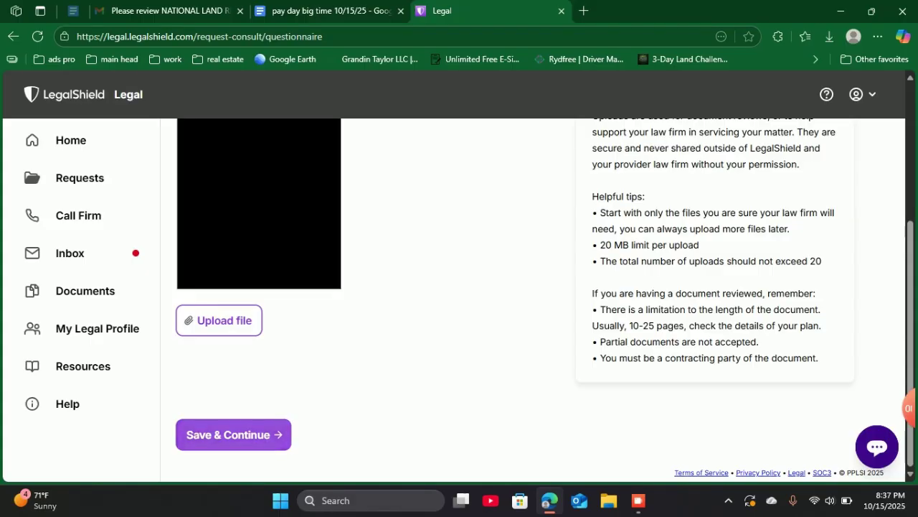
{"action": "left_click", "coordinate": [233, 434]}
{"action": "scroll", "coordinate": [459, 287], "scroll_direction": "down", "scroll_amount": 10}
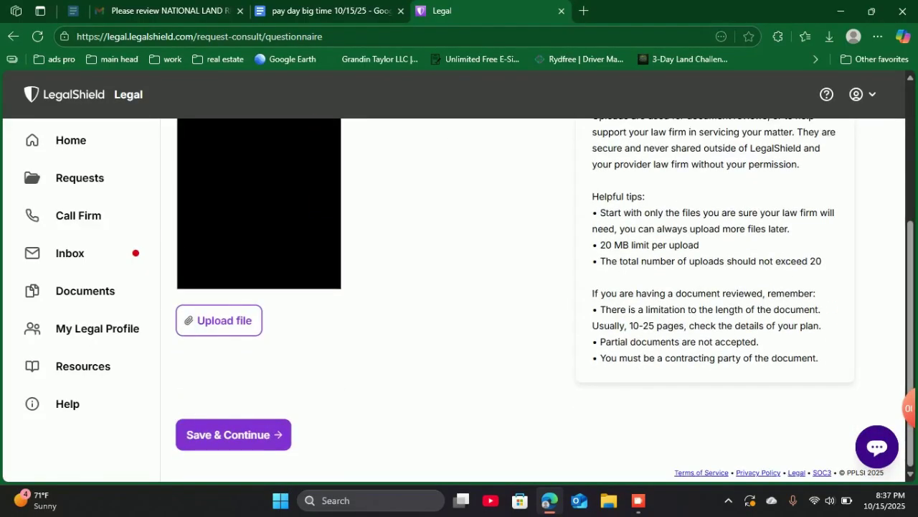
{"action": "left_click", "coordinate": [234, 437]}
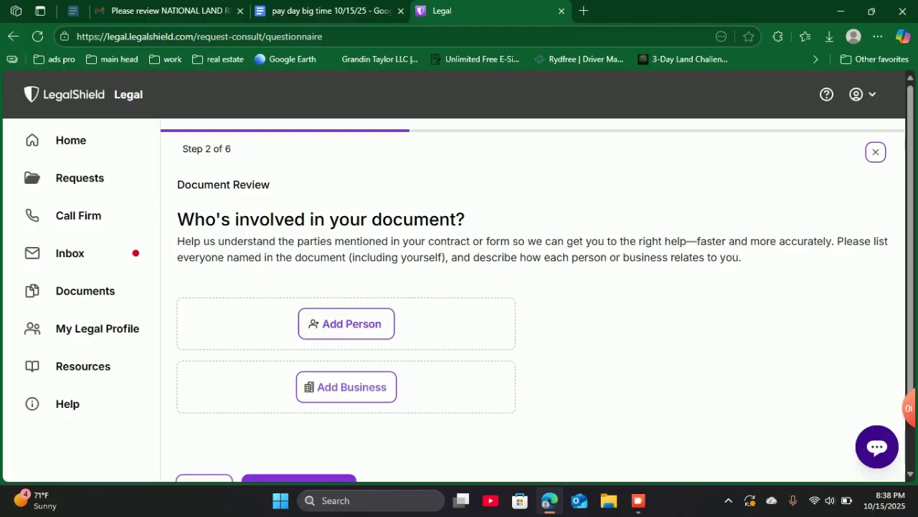
{"action": "left_click", "coordinate": [347, 387]}
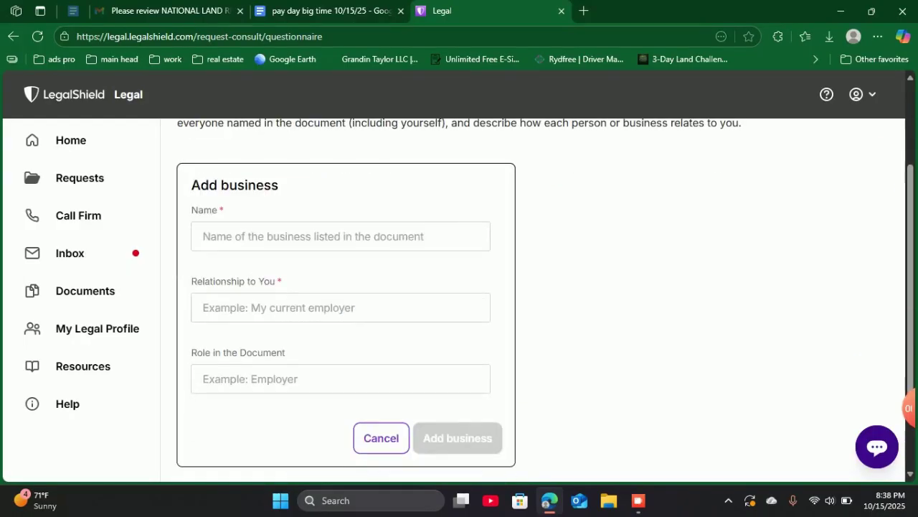
{"action": "left_click", "coordinate": [341, 236]}
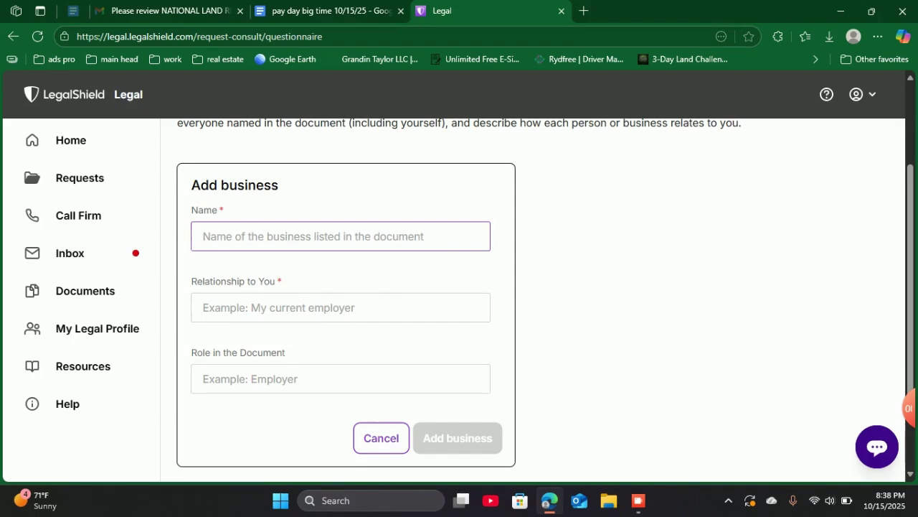
{"action": "key", "text": "Escape"}
{"action": "left_click", "coordinate": [347, 268]}
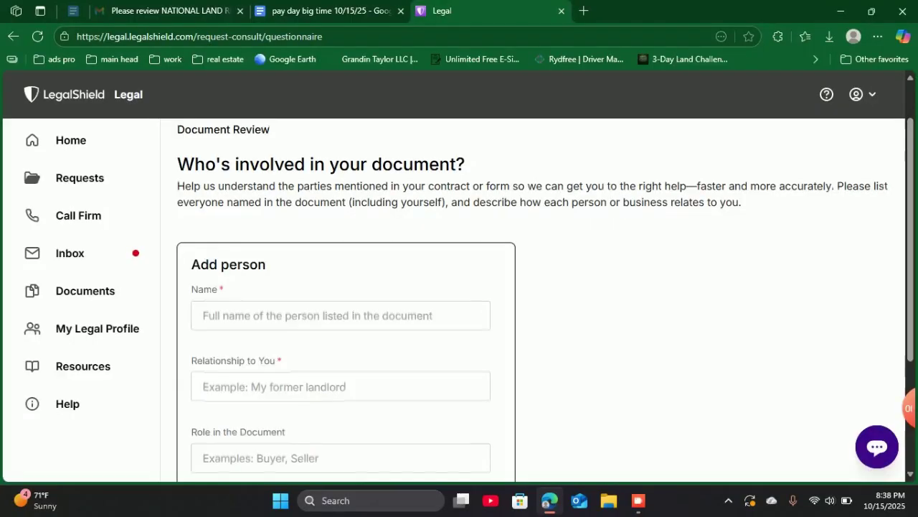
{"action": "scroll", "coordinate": [346, 287], "scroll_direction": "down", "scroll_amount": 2}
{"action": "key", "text": "Escape"}
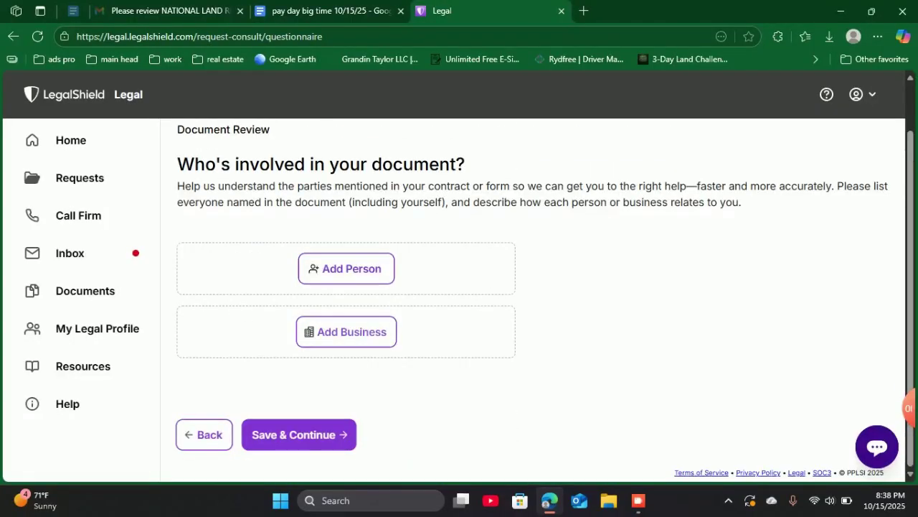
Start a new business party for the document and name it "we buy property LLC"
{"action": "left_click", "coordinate": [346, 331]}
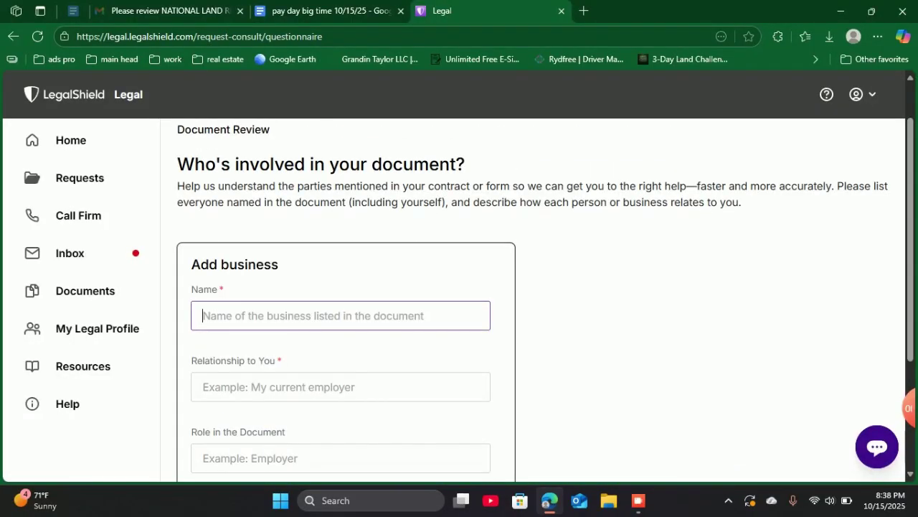
{"action": "type", "text": "we b"}
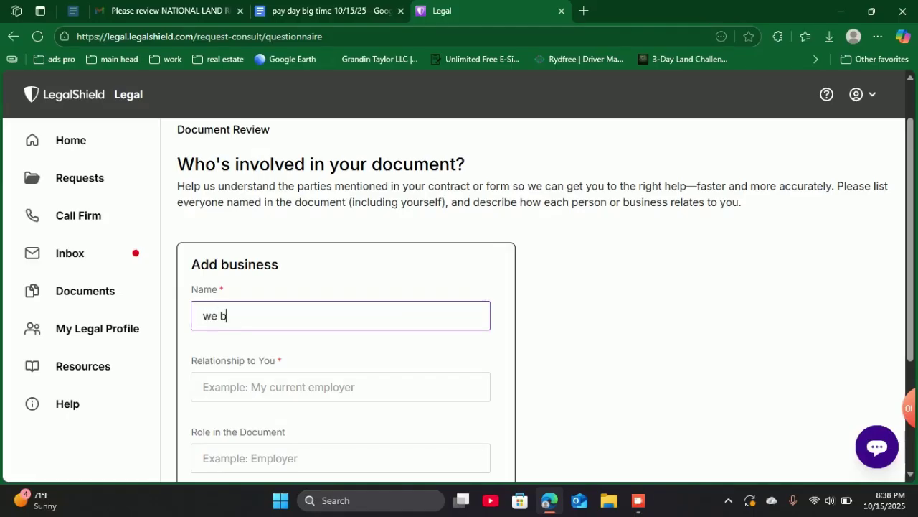
{"action": "type", "text": "uy property LLC"}
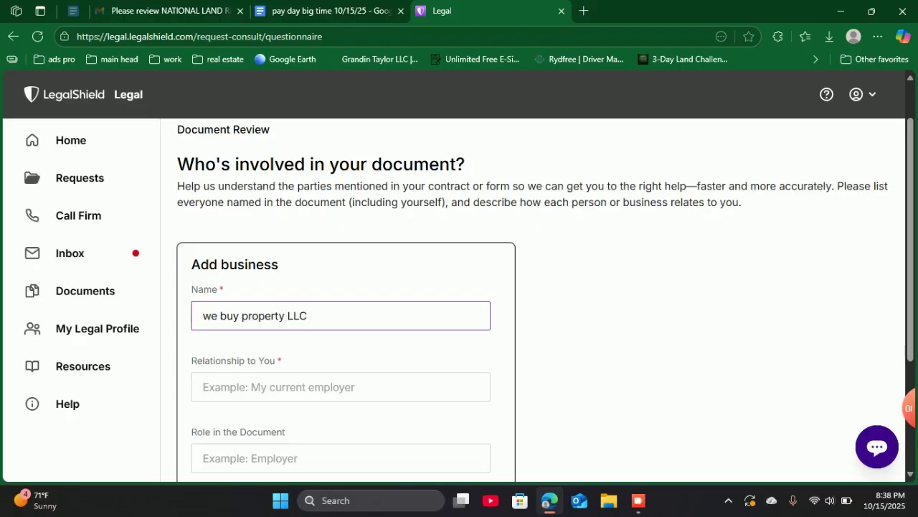
{"action": "scroll", "coordinate": [459, 301], "scroll_direction": "down", "scroll_amount": 2}
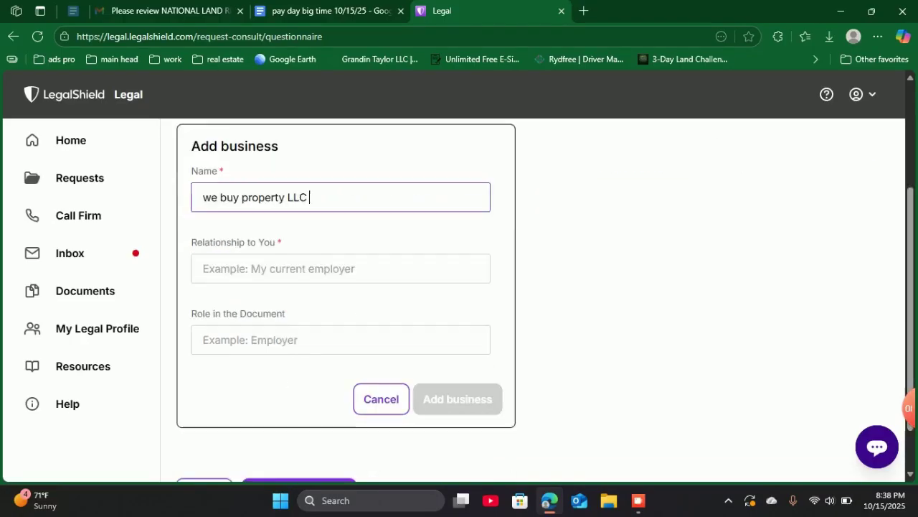
Enter "buyer" as the business's relationship to you
{"action": "left_click", "coordinate": [340, 252]}
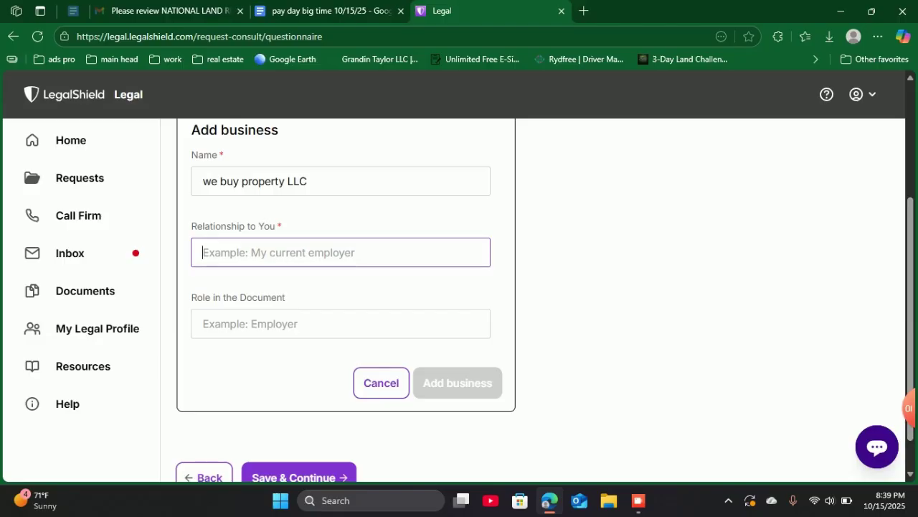
{"action": "scroll", "coordinate": [531, 287], "scroll_direction": "up", "scroll_amount": 3}
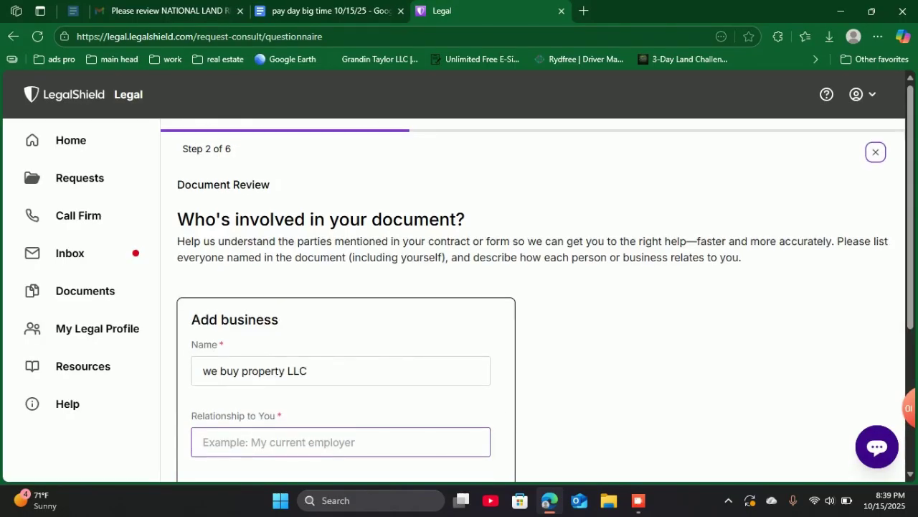
{"action": "scroll", "coordinate": [531, 287], "scroll_direction": "down", "scroll_amount": 3}
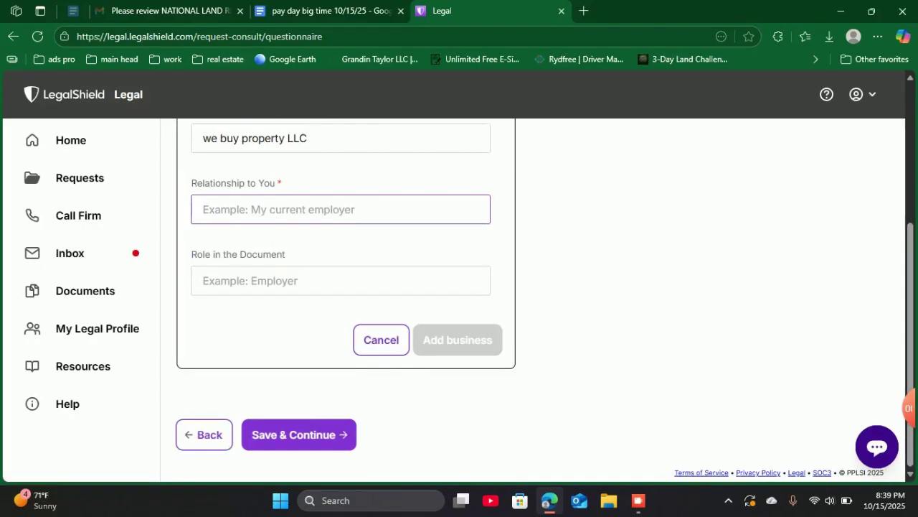
{"action": "type", "text": "buy"}
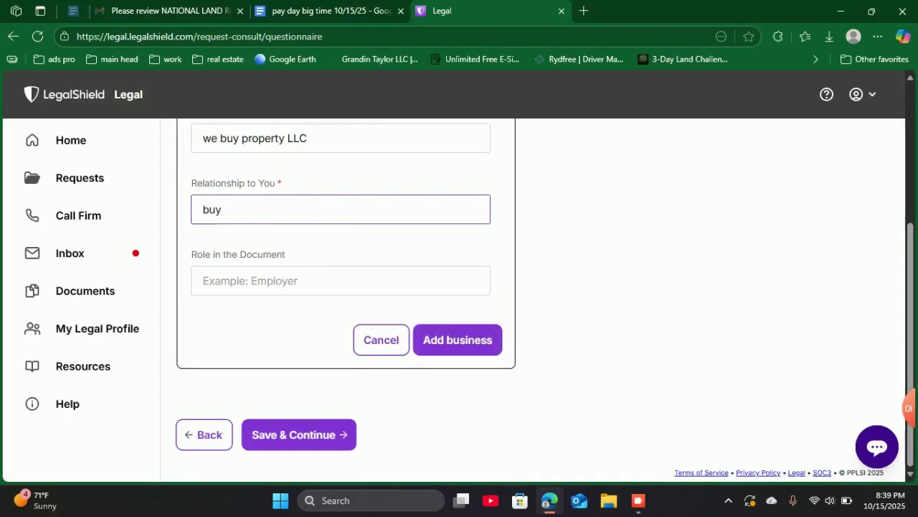
{"action": "type", "text": "a"}
{"action": "key", "text": "BackSpace"}
{"action": "type", "text": "er"}
Enter "buying the property" as the business's role in the document and add the business to the parties
{"action": "left_click", "coordinate": [341, 281]}
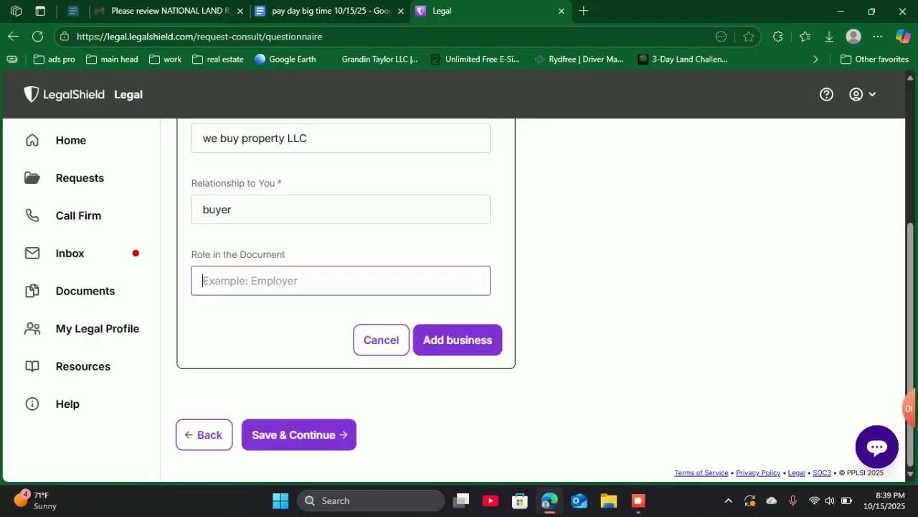
{"action": "type", "text": "buye"}
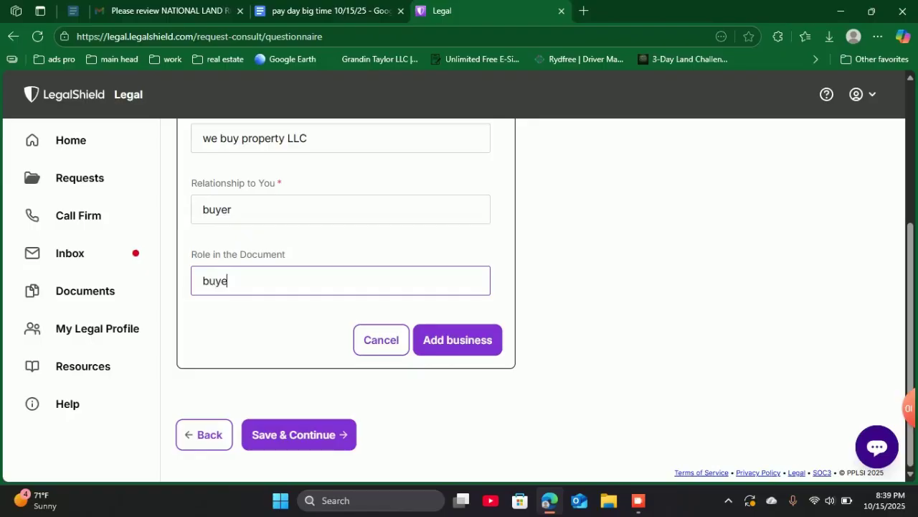
{"action": "key", "text": "BackSpace"}
{"action": "type", "text": "="}
{"action": "key", "text": "BackSpace"}
{"action": "type", "text": "ing the property"}
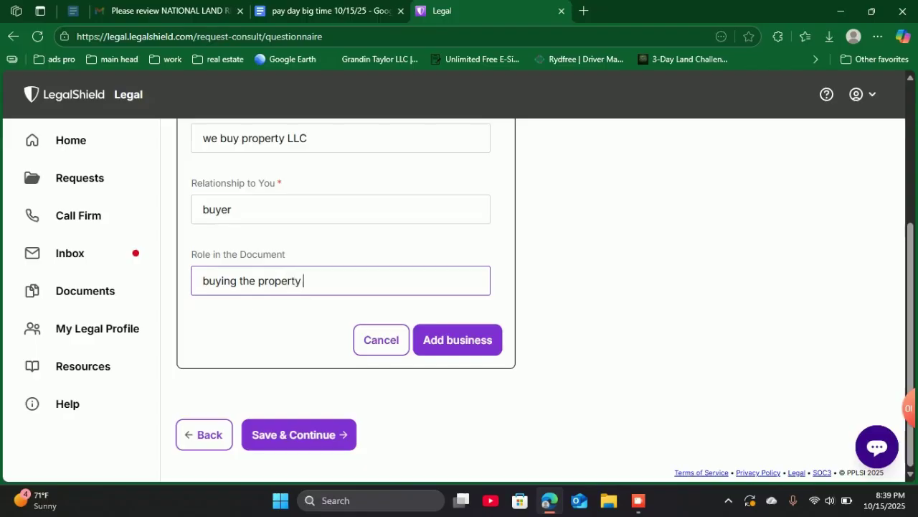
{"action": "left_click", "coordinate": [458, 340]}
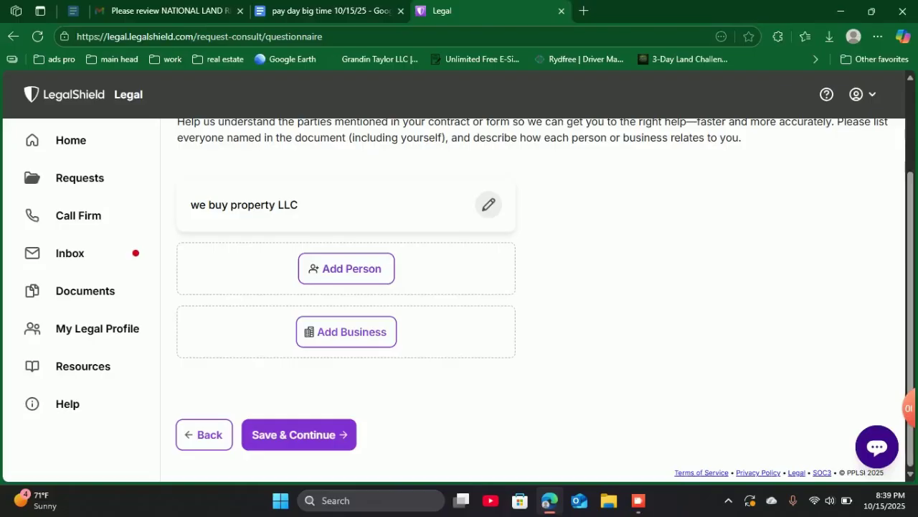
Save the parties to reach the lawyer notes, and open ChatGPT in a separate tab before returning to the request
{"action": "left_click", "coordinate": [298, 434]}
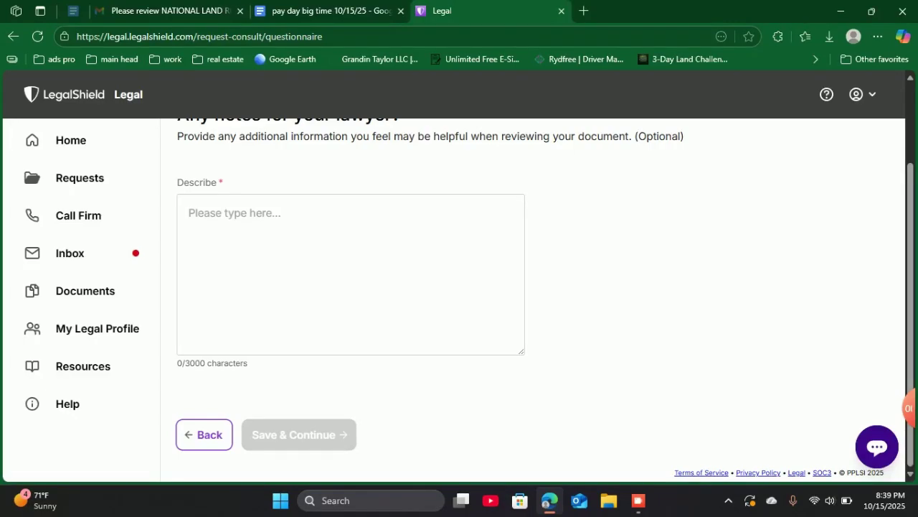
{"action": "double_click", "coordinate": [197, 182]}
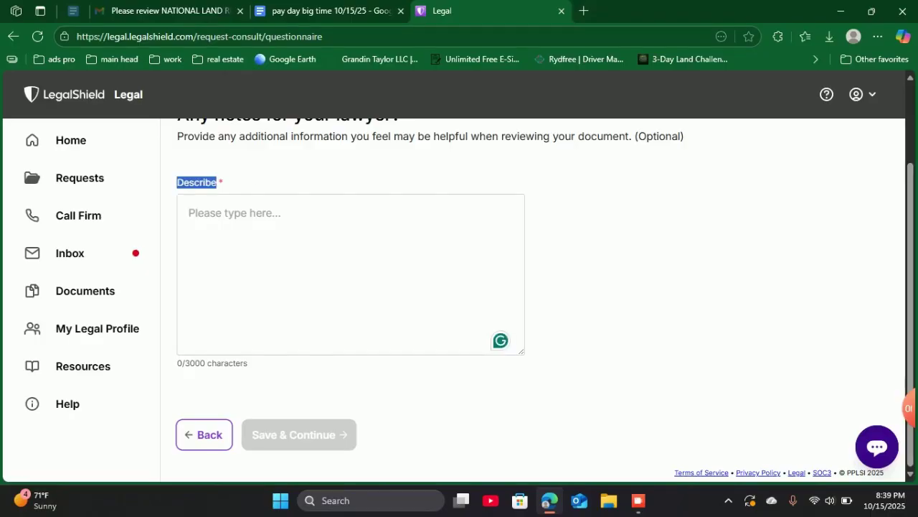
{"action": "left_click", "coordinate": [584, 11]}
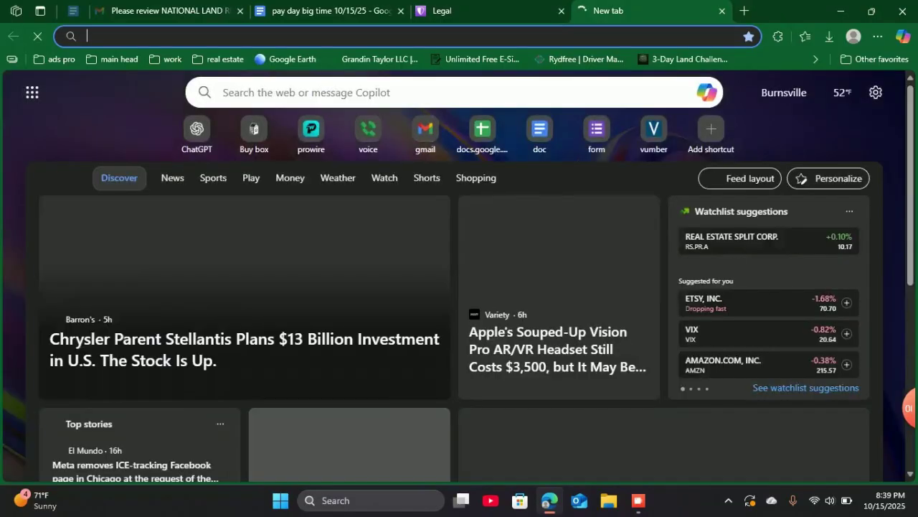
{"action": "left_click", "coordinate": [197, 130]}
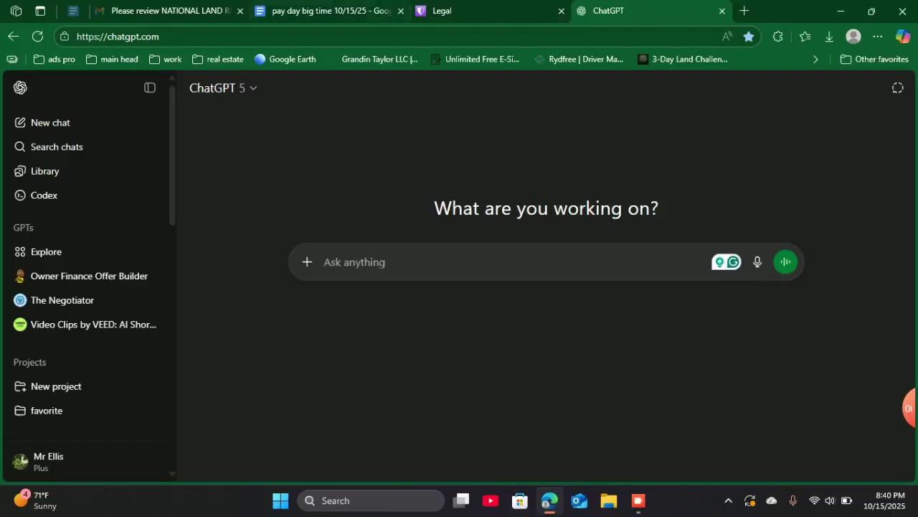
{"action": "key", "text": "ctrl+shift+Tab"}
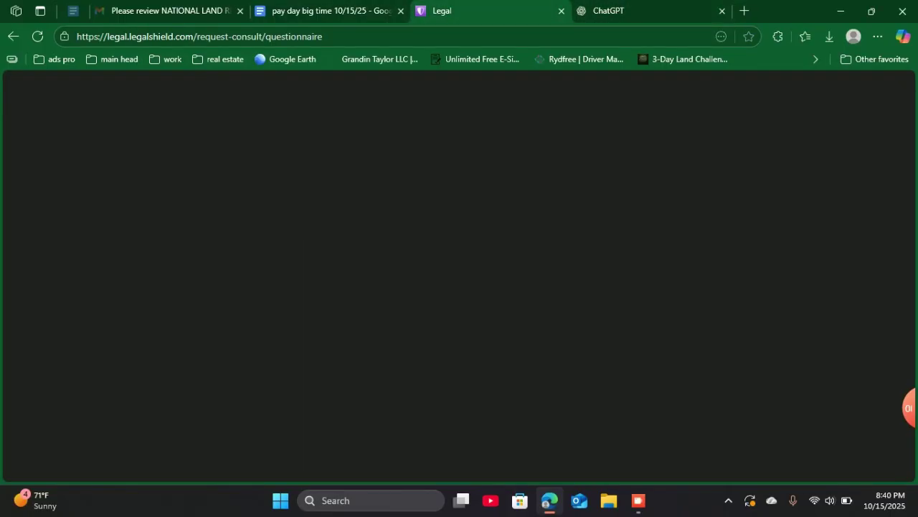
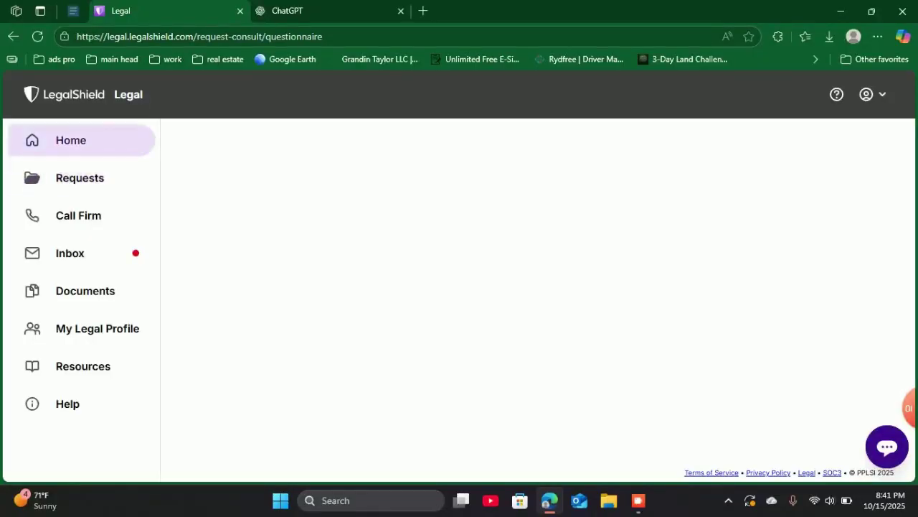
Resume the unfinished Document Review request from the LegalShield home page
{"action": "left_click", "coordinate": [71, 140]}
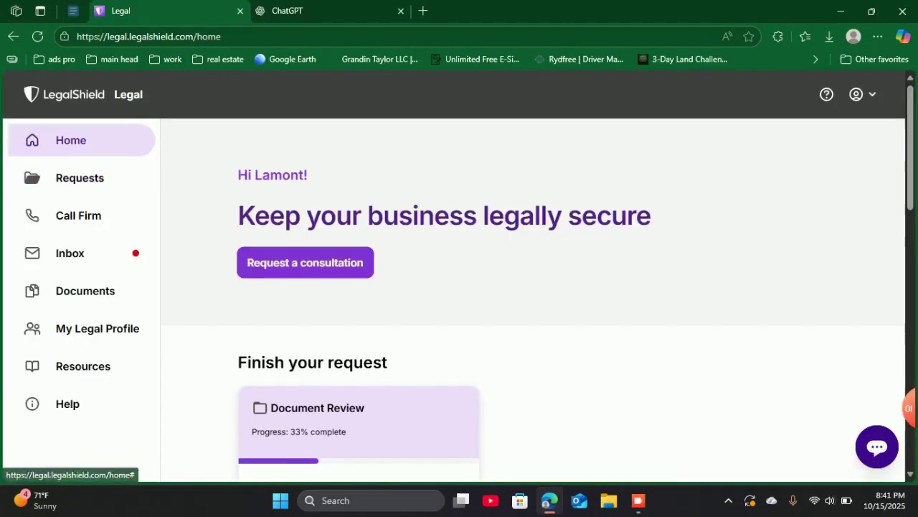
{"action": "scroll", "coordinate": [532, 300], "scroll_direction": "down", "scroll_amount": 4}
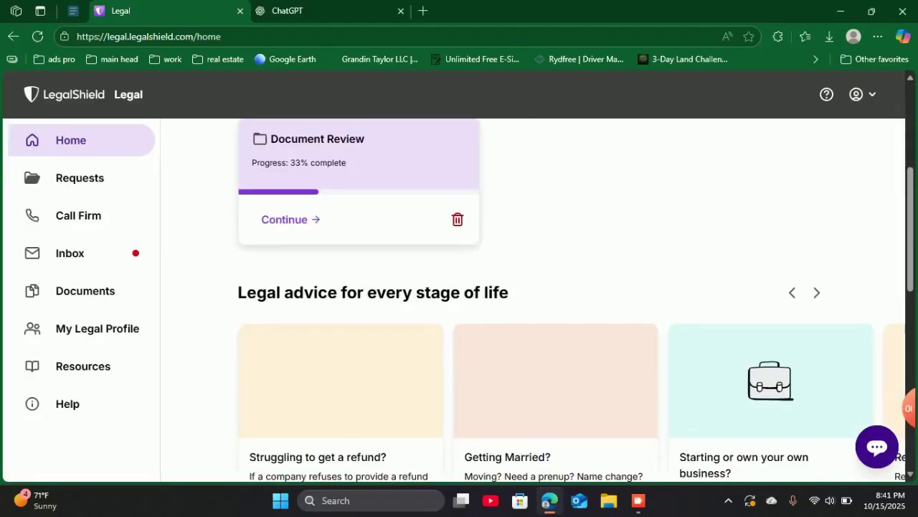
{"action": "left_click", "coordinate": [287, 219]}
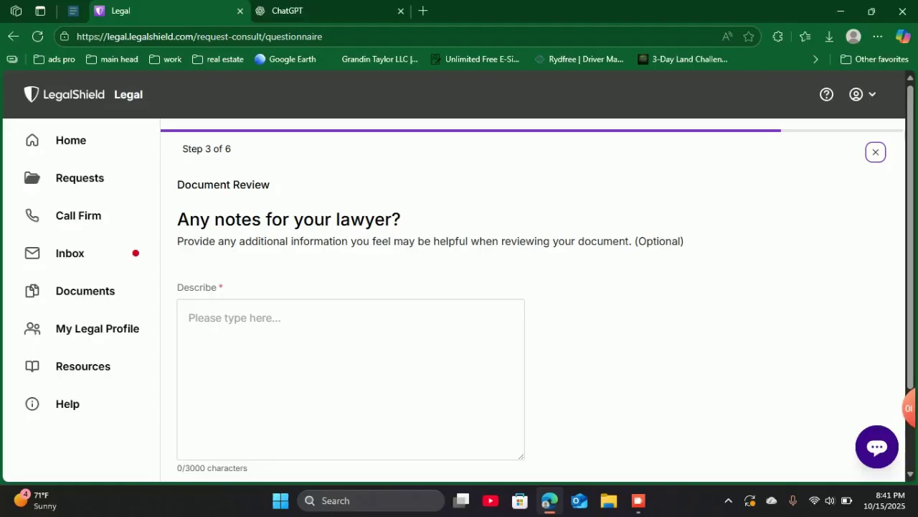
Switch to ChatGPT, reload it, and open the "Contract review description" chat
{"action": "key", "text": "ctrl+Tab"}
{"action": "scroll", "coordinate": [86, 273], "scroll_direction": "down", "scroll_amount": 3}
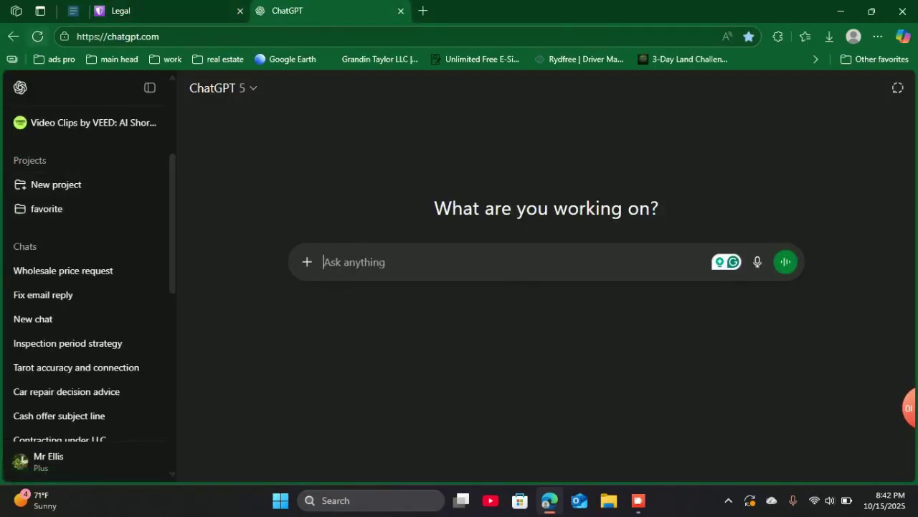
{"action": "key", "text": "F5"}
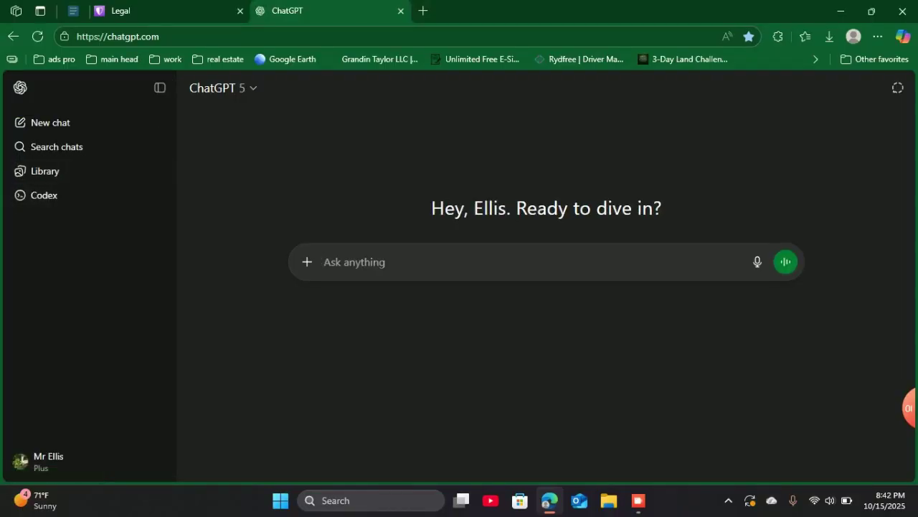
{"action": "scroll", "coordinate": [72, 228], "scroll_direction": "down", "scroll_amount": 5}
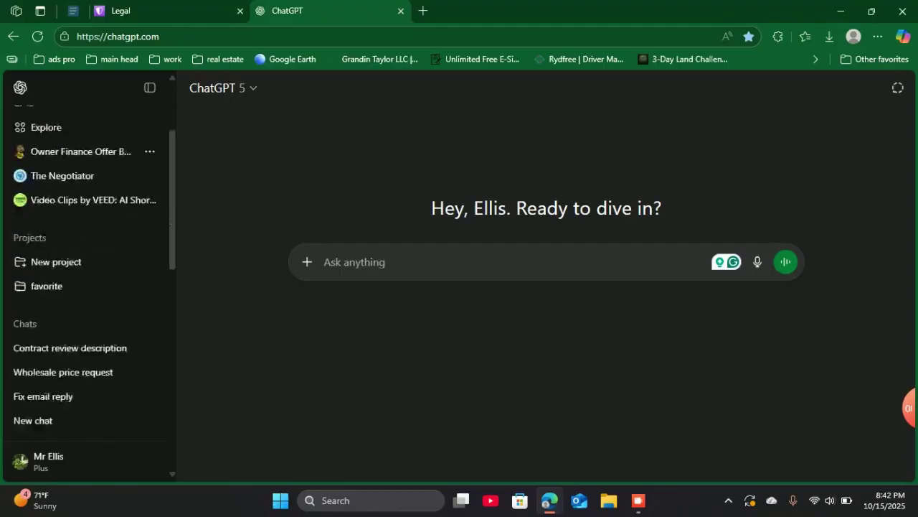
{"action": "left_click", "coordinate": [71, 203]}
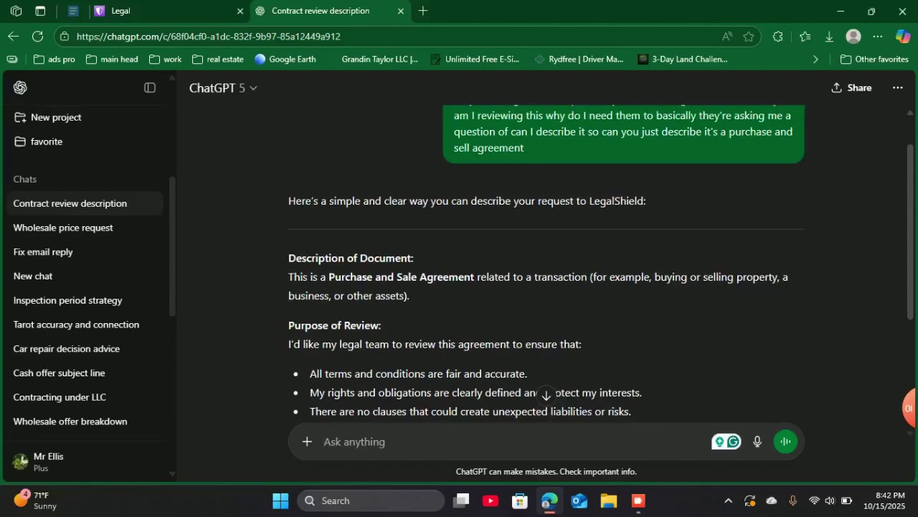
Copy ChatGPT's document description and purpose of review, and paste them into the lawyer notes of the Document Review request
{"action": "left_click_drag", "start_coordinate": [288, 277], "coordinate": [671, 295]}
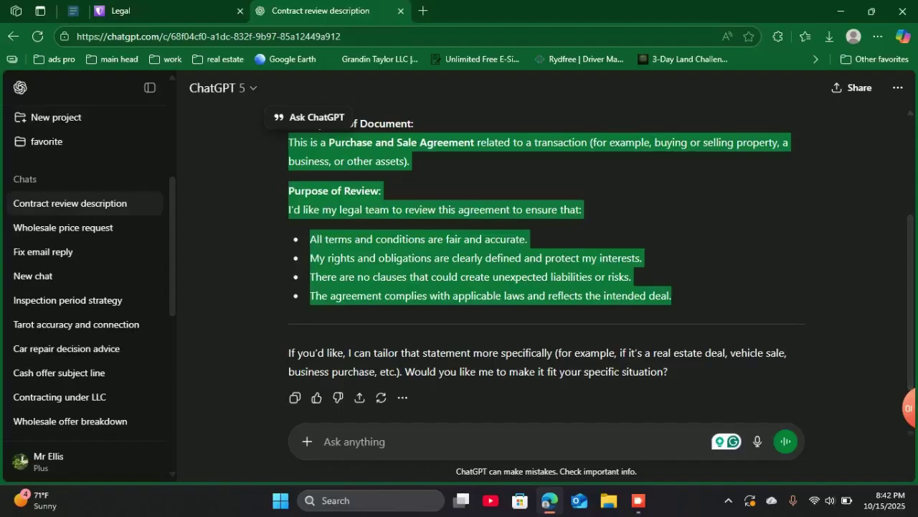
{"action": "left_click", "coordinate": [120, 11]}
{"action": "left_click", "coordinate": [248, 321]}
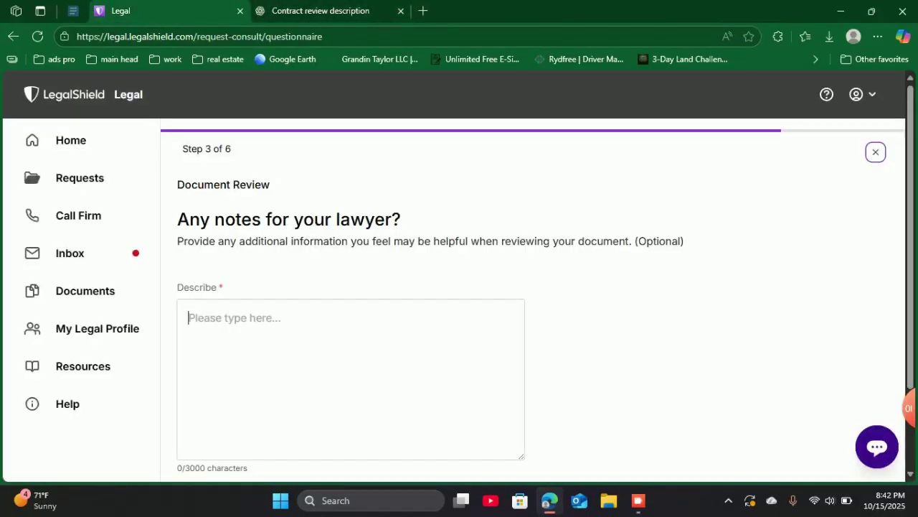
{"action": "right_click", "coordinate": [247, 321]}
{"action": "key", "text": "Escape"}
{"action": "scroll", "coordinate": [459, 301], "scroll_direction": "down", "scroll_amount": 2}
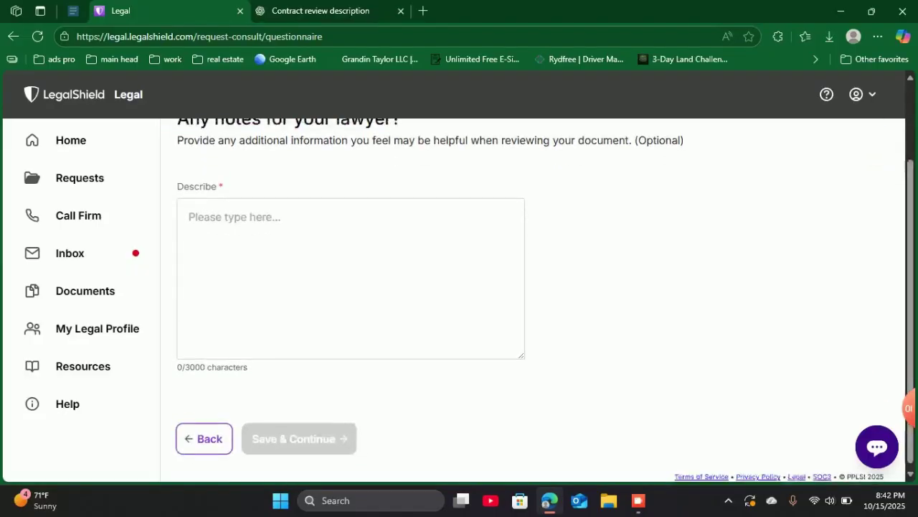
{"action": "scroll", "coordinate": [459, 302], "scroll_direction": "up", "scroll_amount": 1}
{"action": "key", "text": "ctrl+v"}
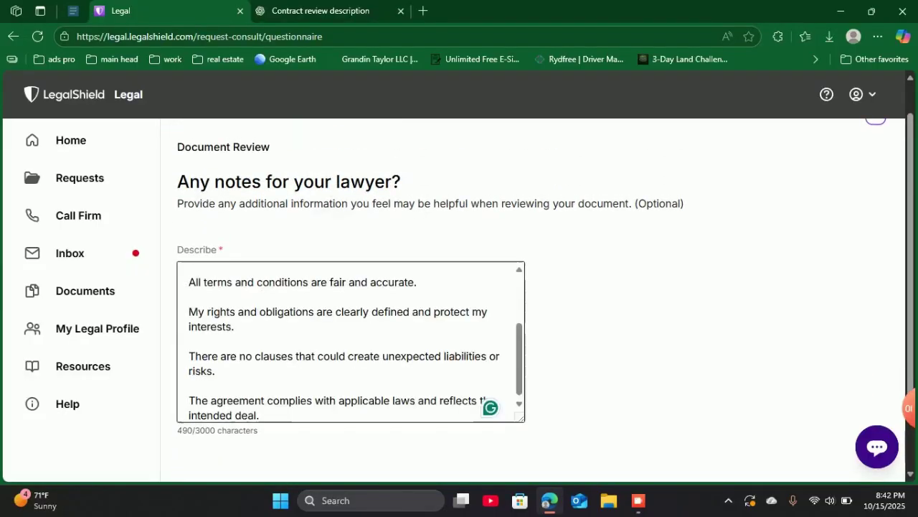
Save the lawyer notes and keep waiting for the unresponsive page to continue to the contact details
{"action": "scroll", "coordinate": [352, 273], "scroll_direction": "up", "scroll_amount": 1}
{"action": "scroll", "coordinate": [352, 273], "scroll_direction": "down", "scroll_amount": 2}
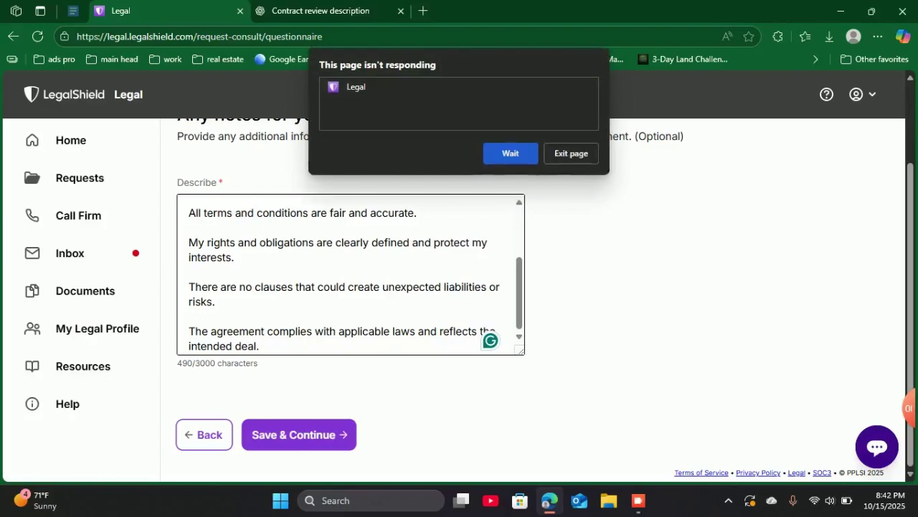
{"action": "left_click", "coordinate": [511, 152]}
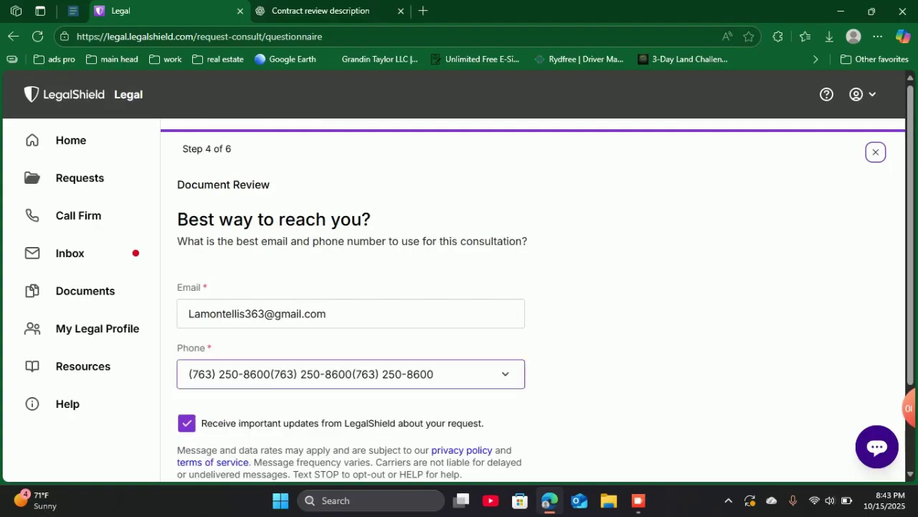
Accept the prefilled contact details, and choose to be contacted after a lawyer has reviewed the document, within 3 business days
{"action": "scroll", "coordinate": [539, 301], "scroll_direction": "down", "scroll_amount": 3}
{"action": "scroll", "coordinate": [538, 301], "scroll_direction": "up", "scroll_amount": 3}
{"action": "scroll", "coordinate": [538, 301], "scroll_direction": "down", "scroll_amount": 3}
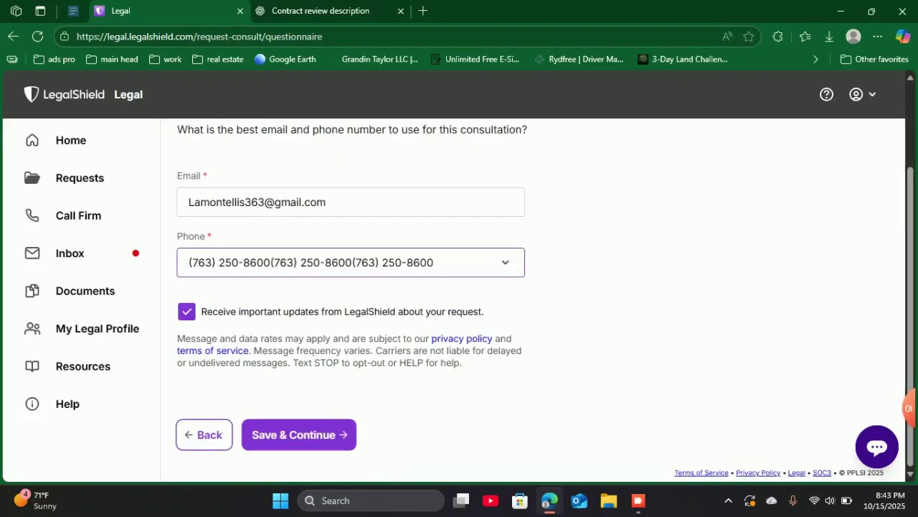
{"action": "key", "text": "space"}
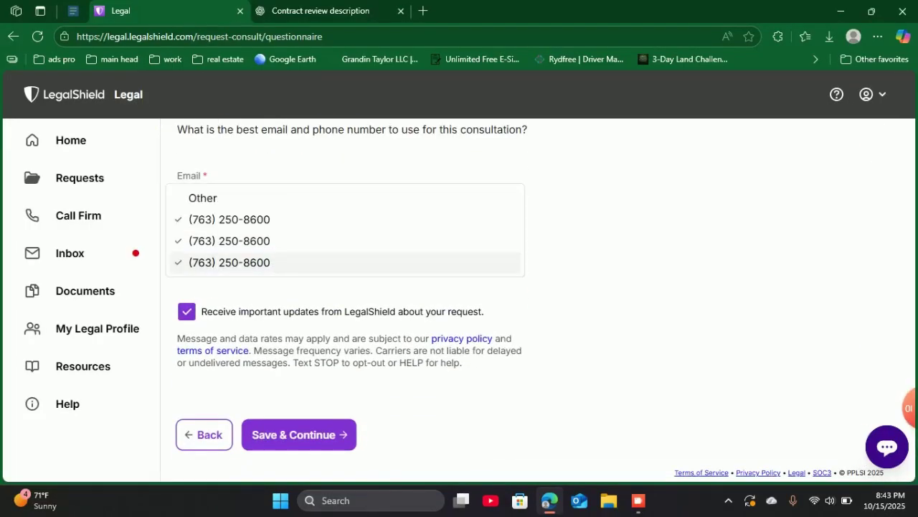
{"action": "key", "text": "Escape"}
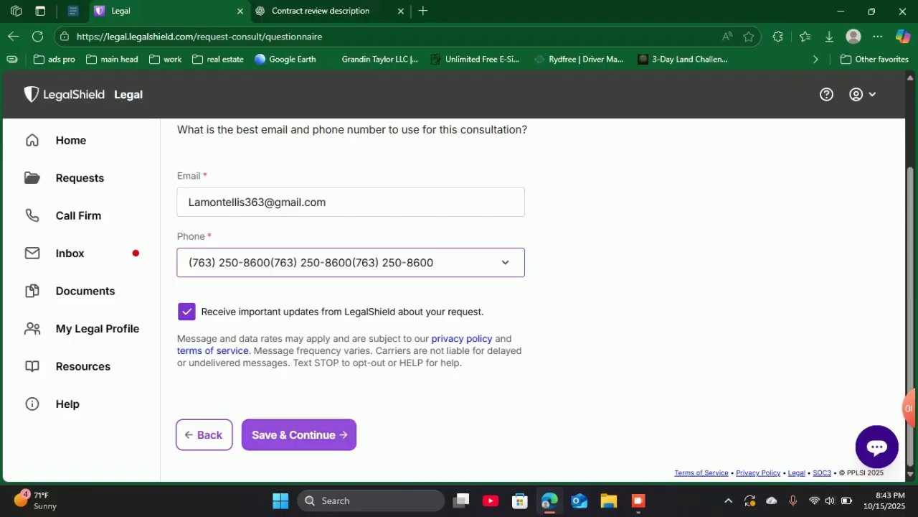
{"action": "key", "text": "Return"}
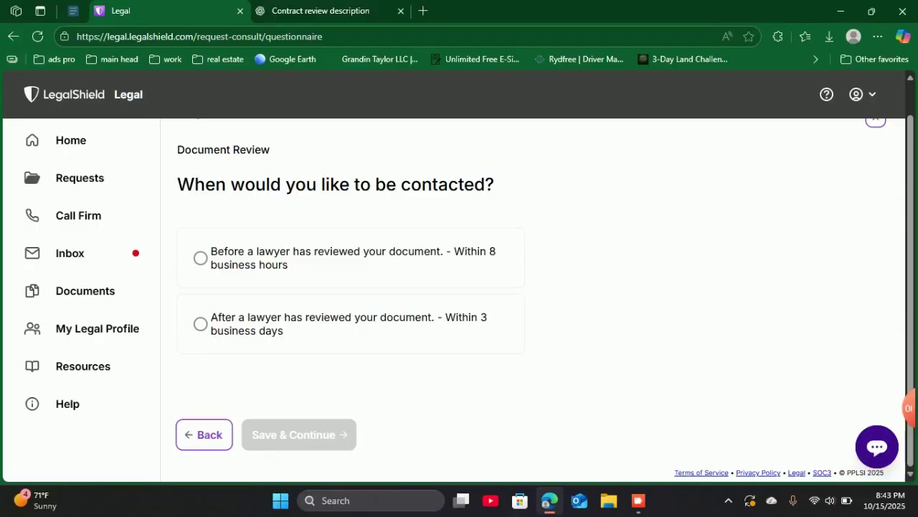
{"action": "left_click", "coordinate": [201, 324]}
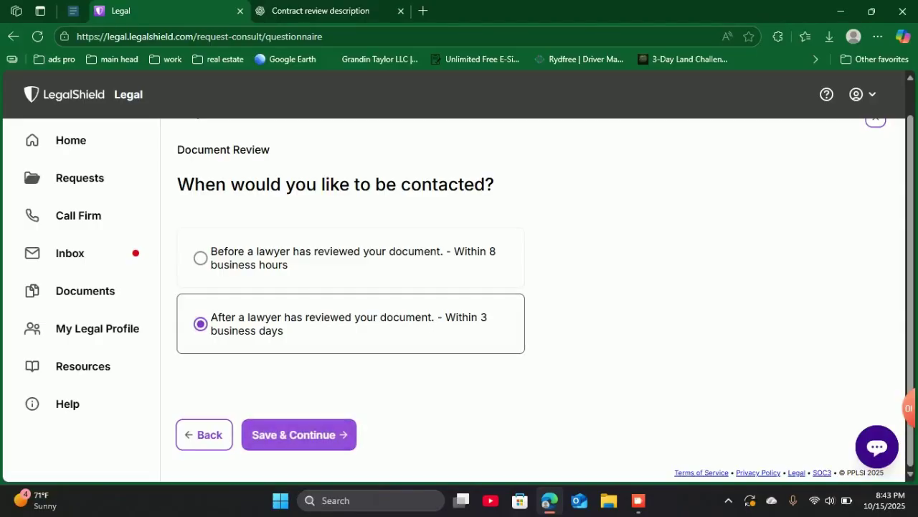
{"action": "left_click", "coordinate": [298, 434]}
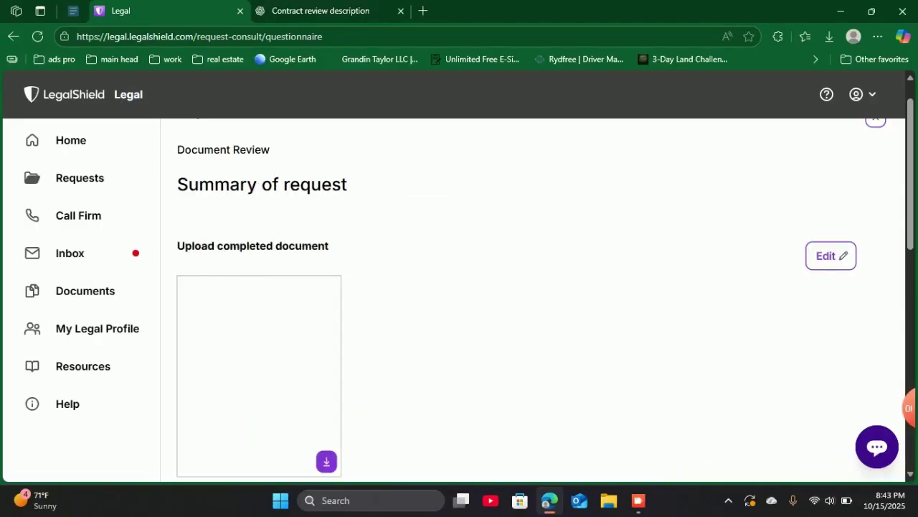
Review the summary of the request, and reopen the section on who's involved in the document for editing
{"action": "scroll", "coordinate": [531, 298], "scroll_direction": "down", "scroll_amount": 1}
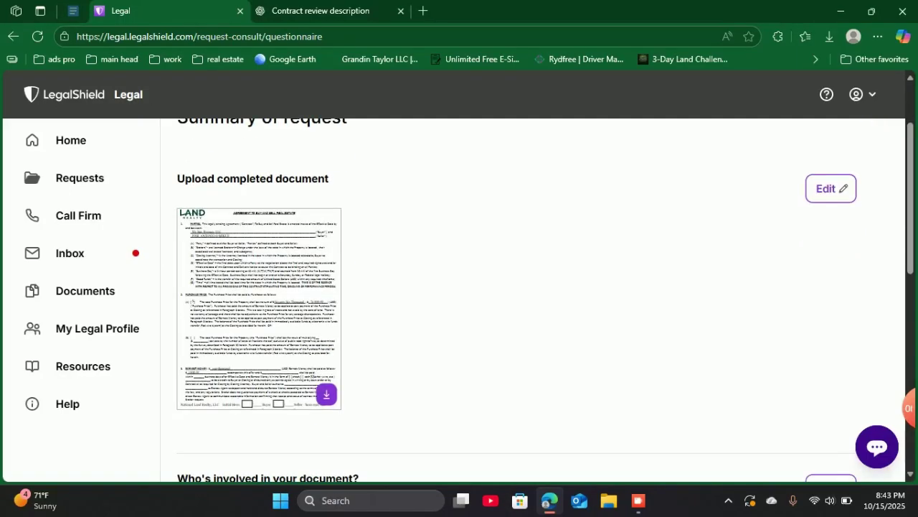
{"action": "scroll", "coordinate": [531, 298], "scroll_direction": "down", "scroll_amount": 5}
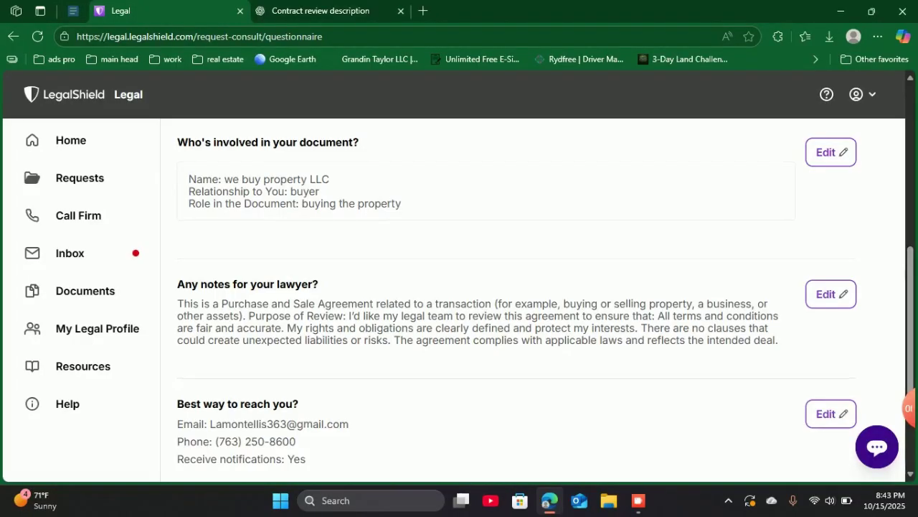
{"action": "scroll", "coordinate": [531, 297], "scroll_direction": "down", "scroll_amount": 2}
{"action": "scroll", "coordinate": [531, 297], "scroll_direction": "down", "scroll_amount": 1}
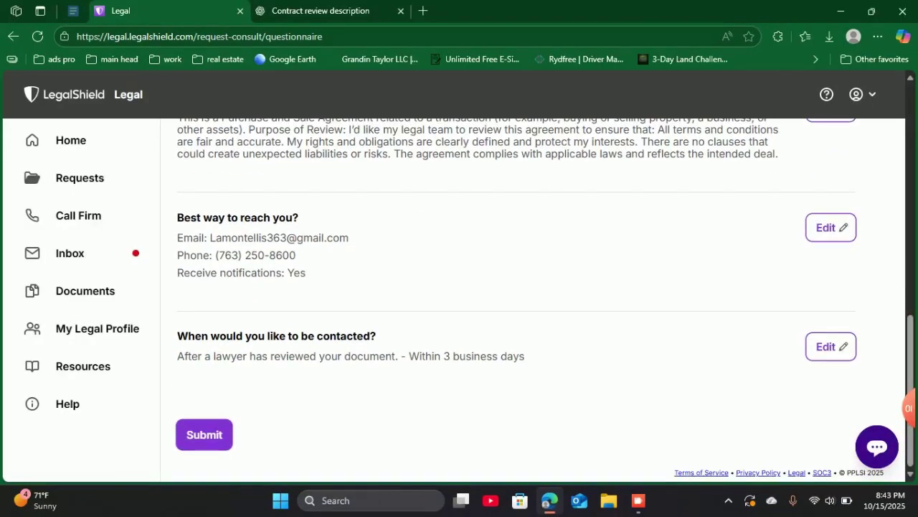
{"action": "scroll", "coordinate": [531, 298], "scroll_direction": "up", "scroll_amount": 5}
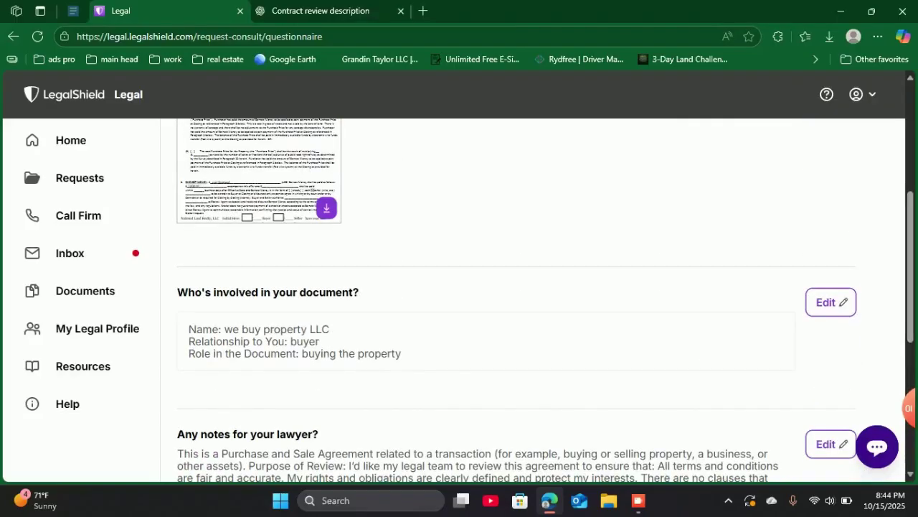
{"action": "left_click", "coordinate": [831, 301]}
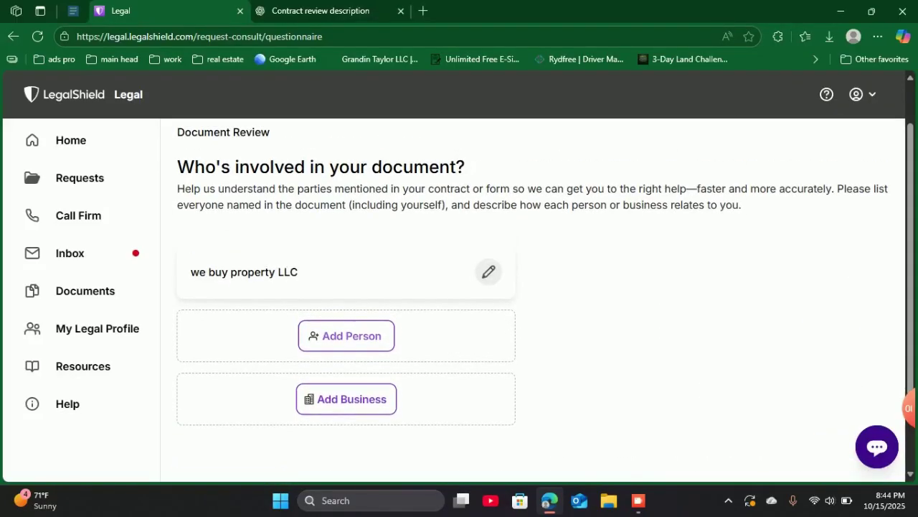
Check the relationship and role in the "we buy property LLC" entry, and close the entry
{"action": "left_click", "coordinate": [488, 271]}
{"action": "scroll", "coordinate": [459, 298], "scroll_direction": "down", "scroll_amount": 3}
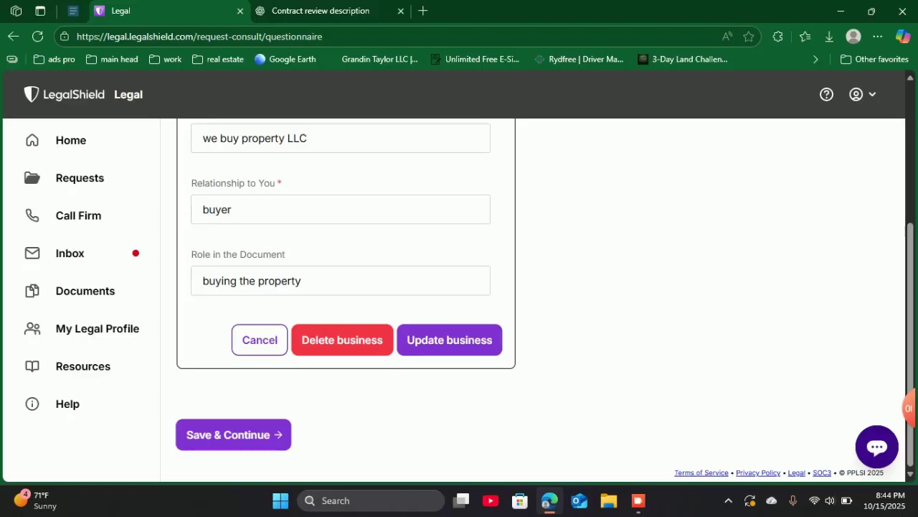
{"action": "left_click", "coordinate": [218, 209]}
{"action": "key", "text": "ctrl+a"}
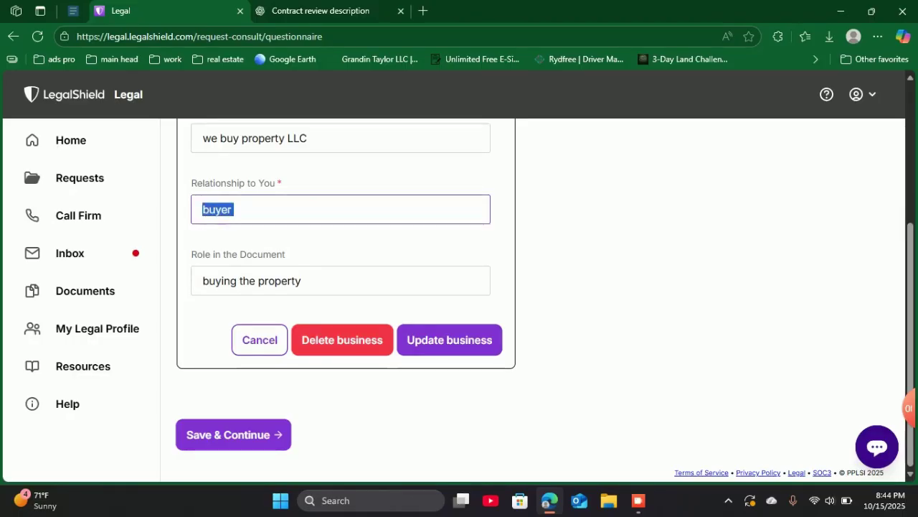
{"action": "key", "text": "Return"}
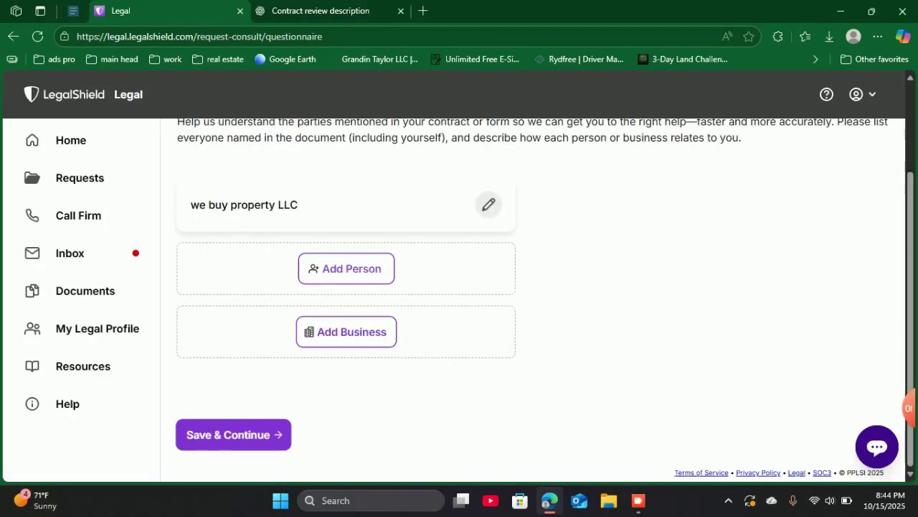
Start a new person entry, replace the ChatGPT tab with Google Docs, and open the "pay day big time 10/15/25" document
{"action": "left_click", "coordinate": [352, 268]}
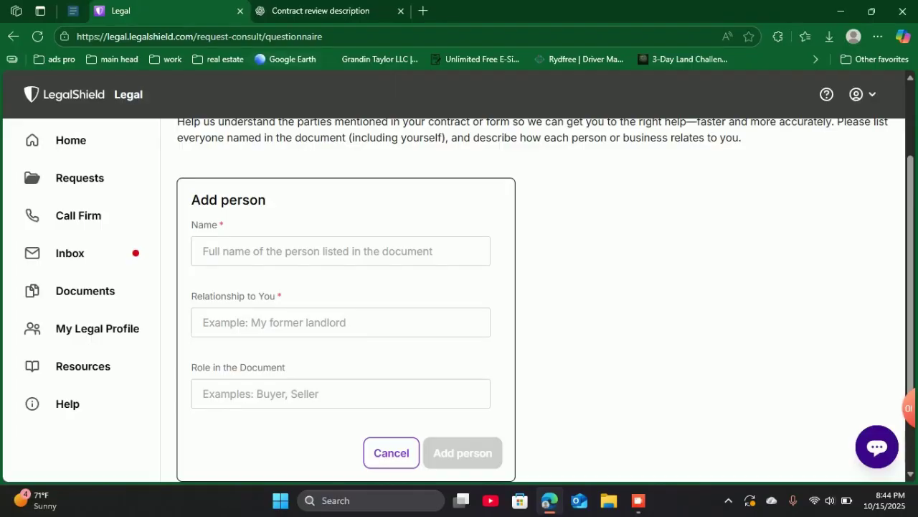
{"action": "key", "text": "ctrl+Tab"}
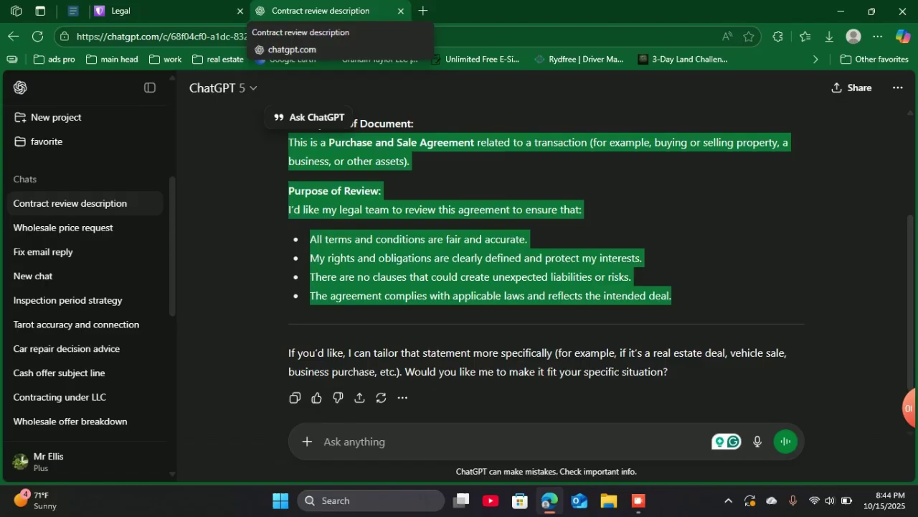
{"action": "left_click", "coordinate": [423, 11]}
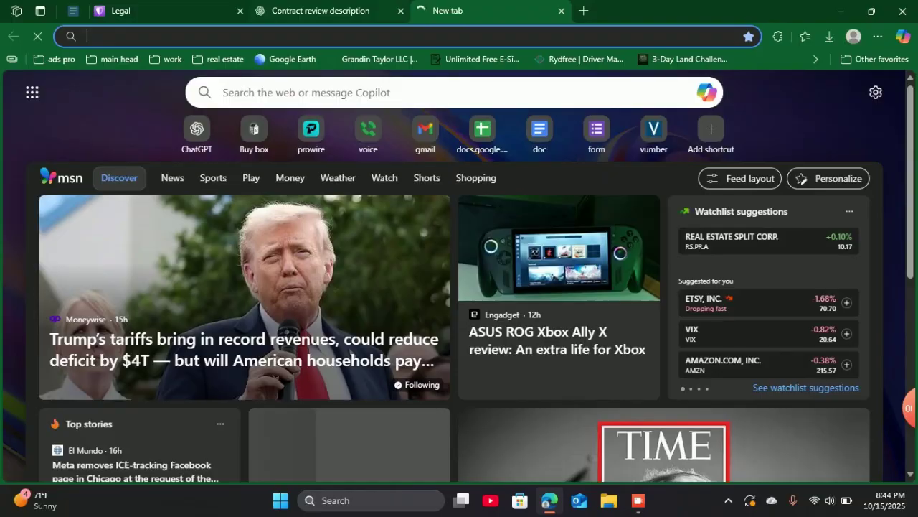
{"action": "left_click", "coordinate": [400, 10]}
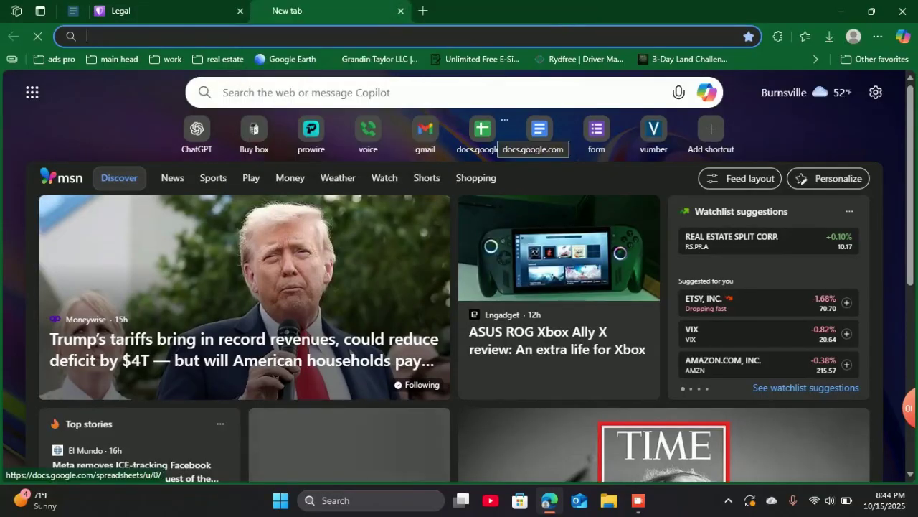
{"action": "left_click", "coordinate": [541, 131]}
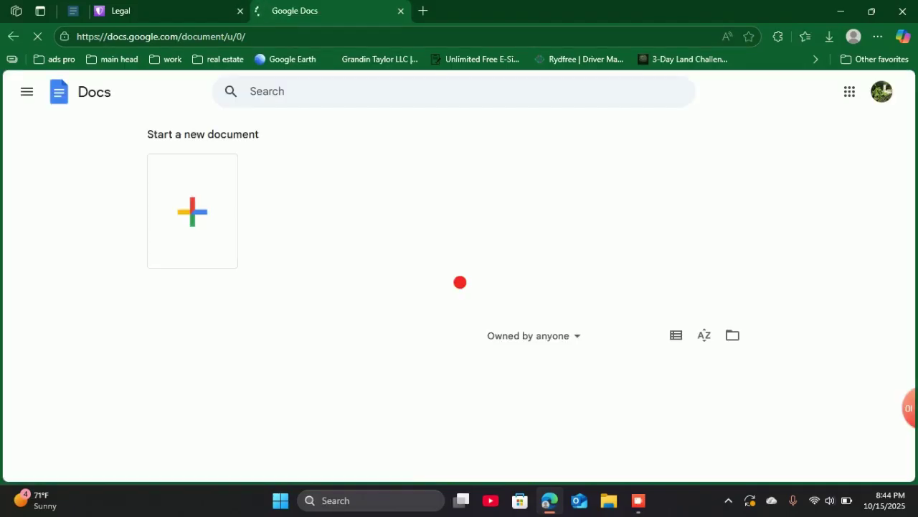
{"action": "scroll", "coordinate": [460, 282], "scroll_direction": "down", "scroll_amount": 3}
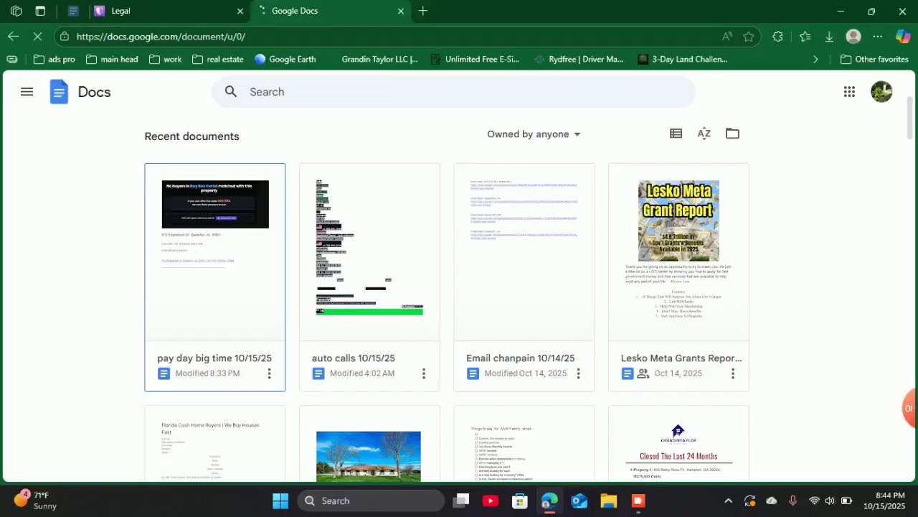
{"action": "left_click", "coordinate": [215, 251]}
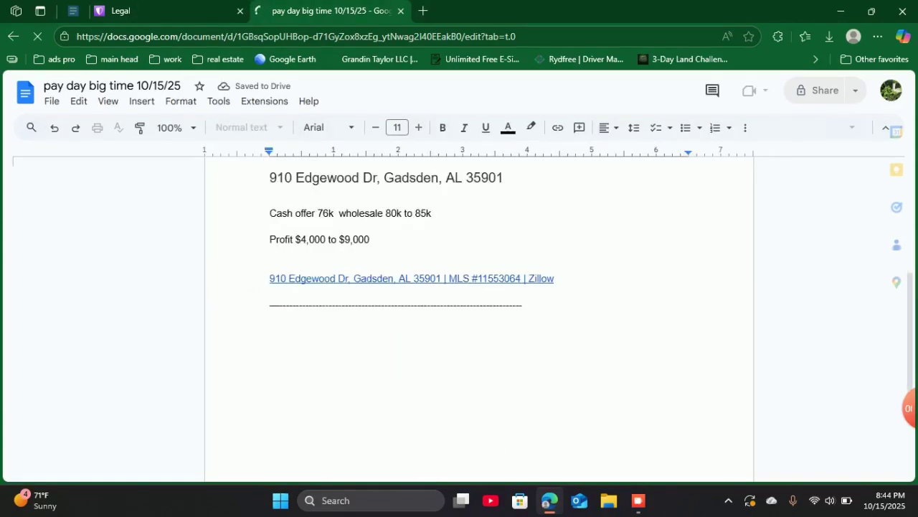
Open the property's Zillow listing from the document's link, close the document, and copy the listing agent's name
{"action": "left_click", "coordinate": [382, 278]}
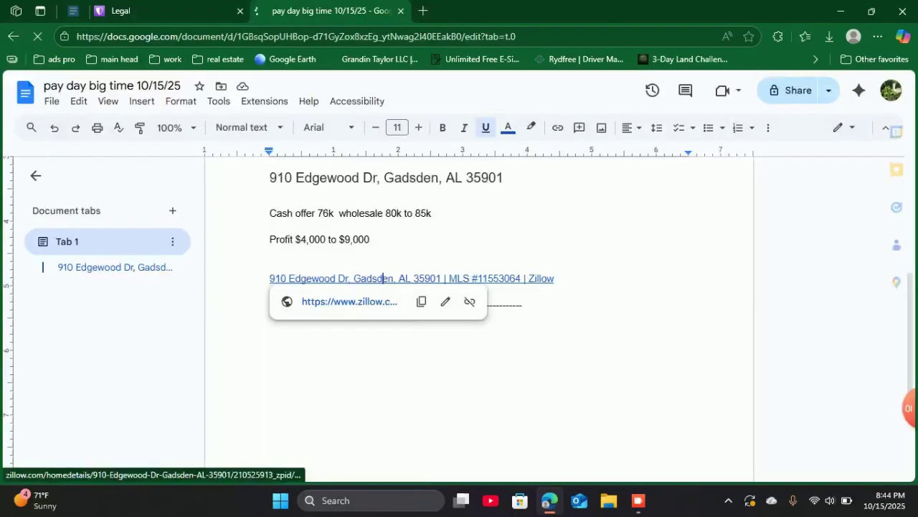
{"action": "left_click", "coordinate": [349, 301]}
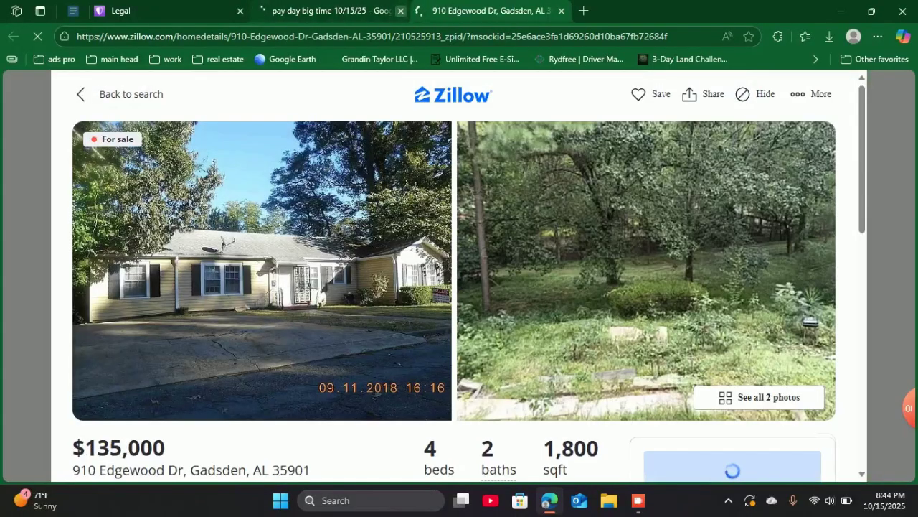
{"action": "left_click", "coordinate": [400, 11]}
{"action": "scroll", "coordinate": [459, 287], "scroll_direction": "down", "scroll_amount": 6}
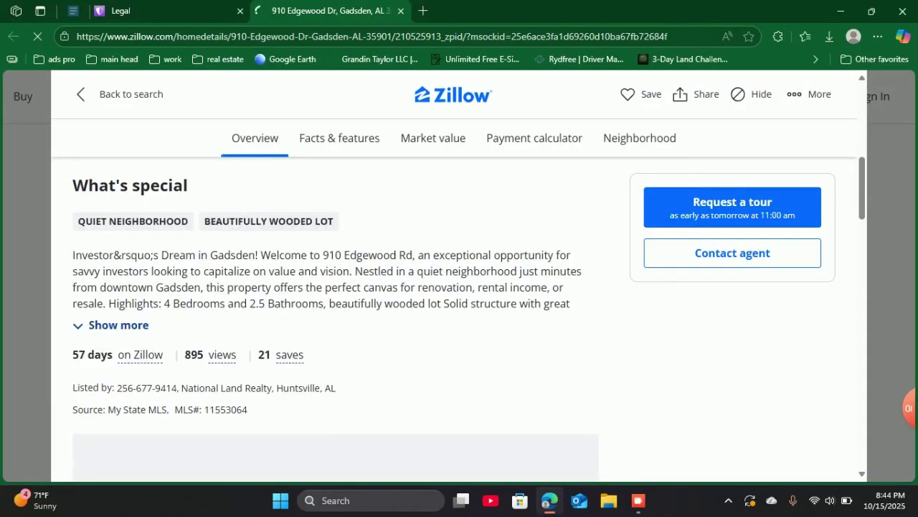
{"action": "scroll", "coordinate": [459, 287], "scroll_direction": "down", "scroll_amount": 2}
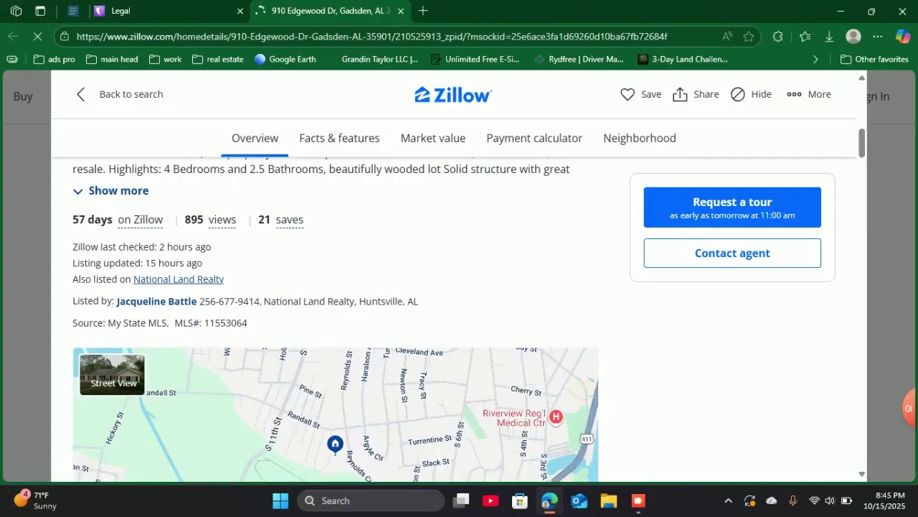
{"action": "left_click_drag", "start_coordinate": [197, 301], "coordinate": [118, 301]}
{"action": "key", "text": "ctrl+c"}
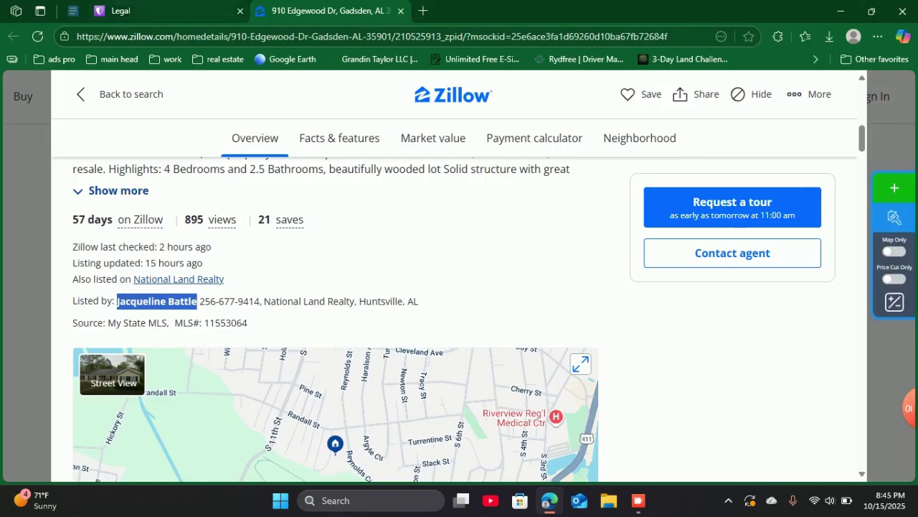
Return to the LegalShield request and paste the listing agent's name as the new person's name
{"action": "key", "text": "ctrl+shift+Tab"}
{"action": "left_click", "coordinate": [294, 251]}
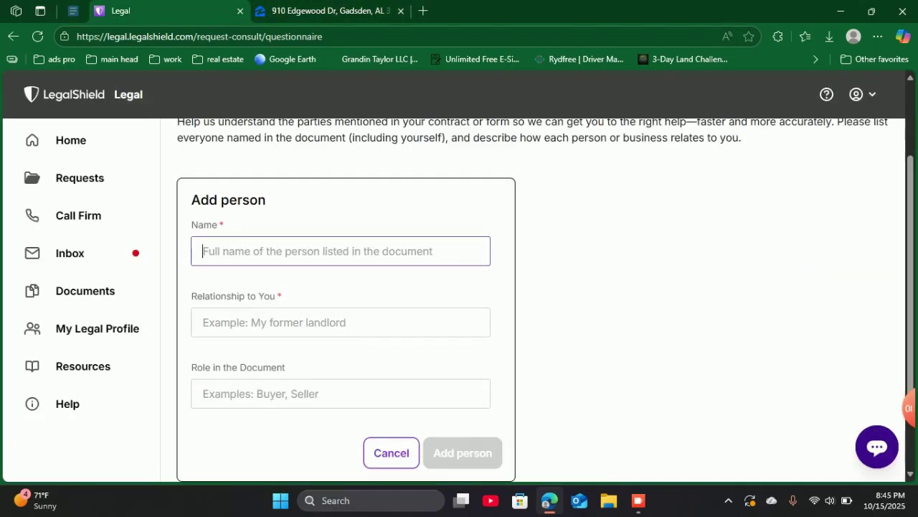
{"action": "right_click", "coordinate": [294, 251]}
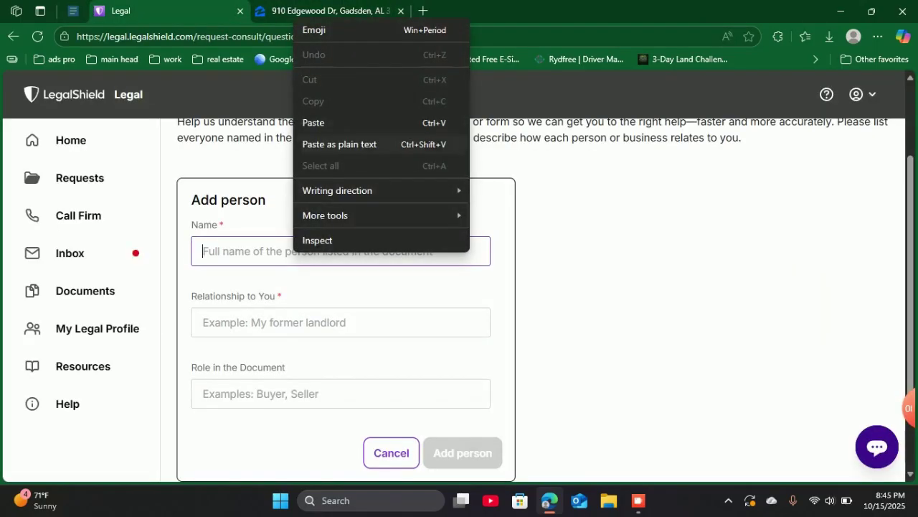
{"action": "left_click", "coordinate": [314, 123]}
{"action": "key", "text": "Tab"}
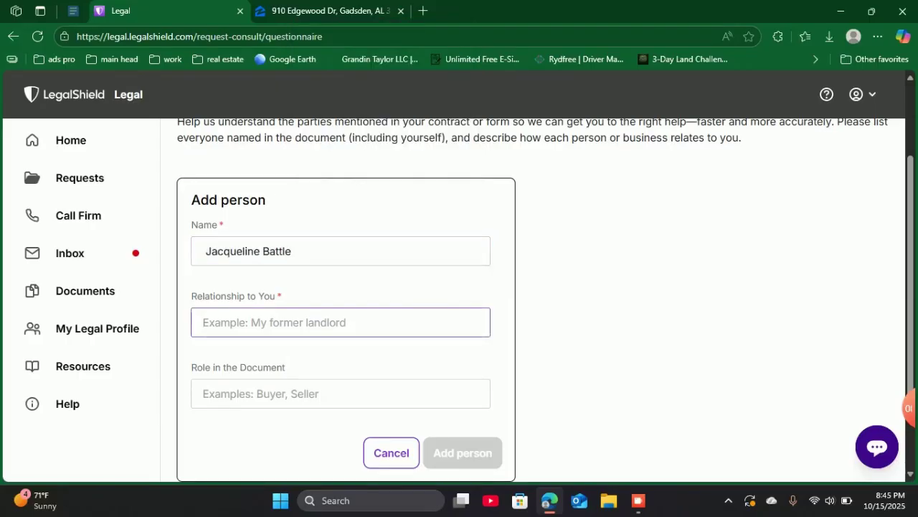
Set the listing agent's relationship to "agent" and role in the document to "real estate agent", and add the person
{"action": "type", "text": "agent"}
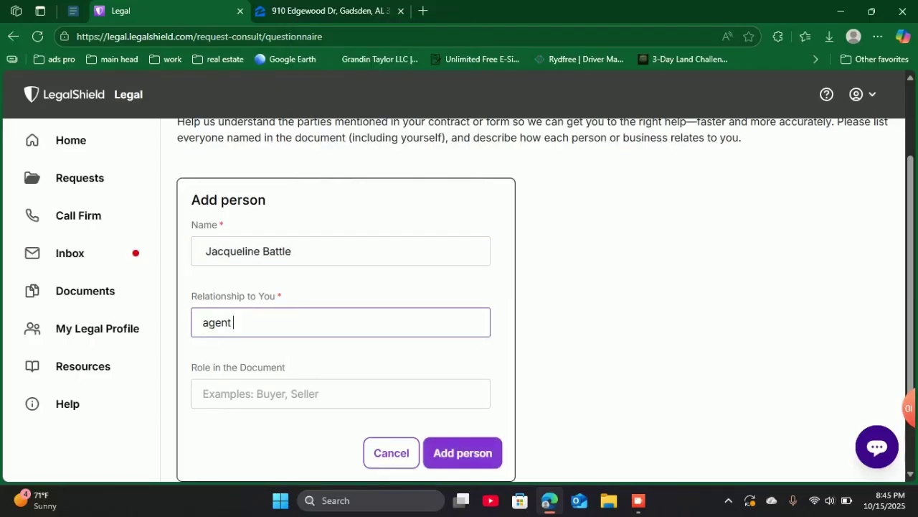
{"action": "scroll", "coordinate": [545, 301], "scroll_direction": "down", "scroll_amount": 2}
{"action": "left_click", "coordinate": [341, 281]}
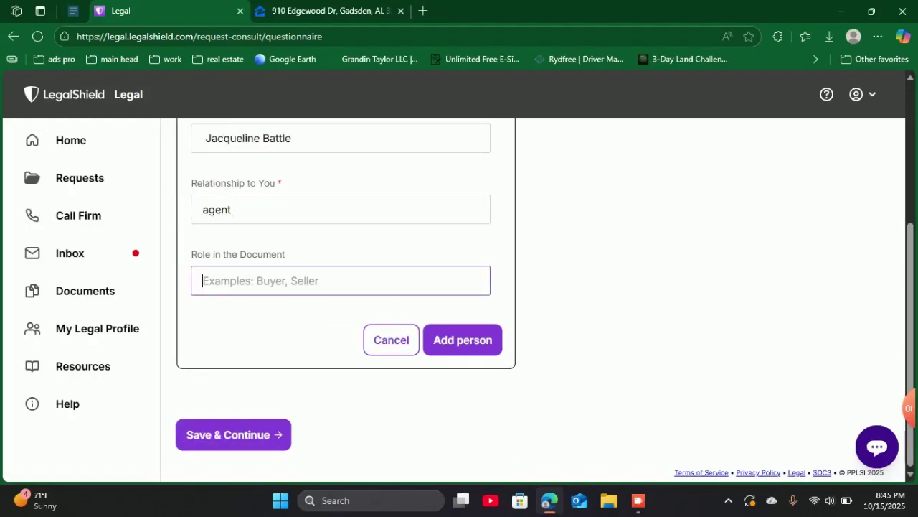
{"action": "type", "text": "re"}
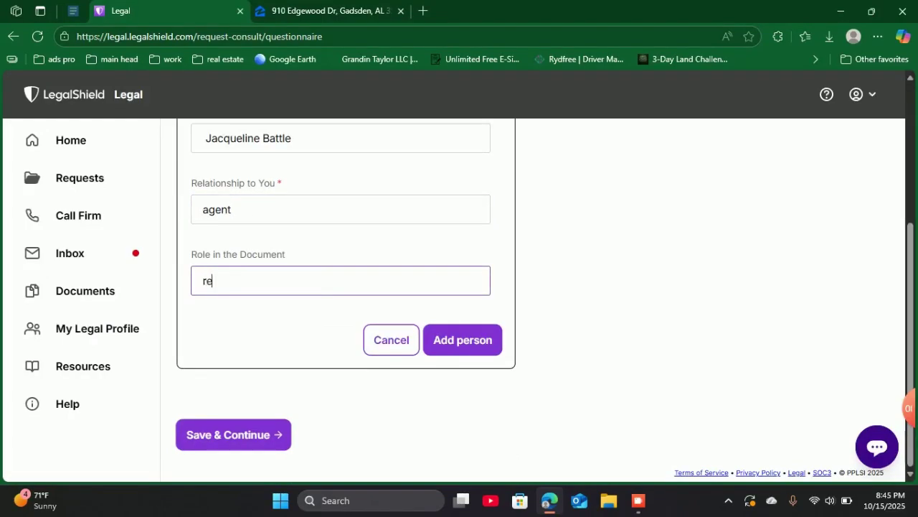
{"action": "type", "text": "al est"}
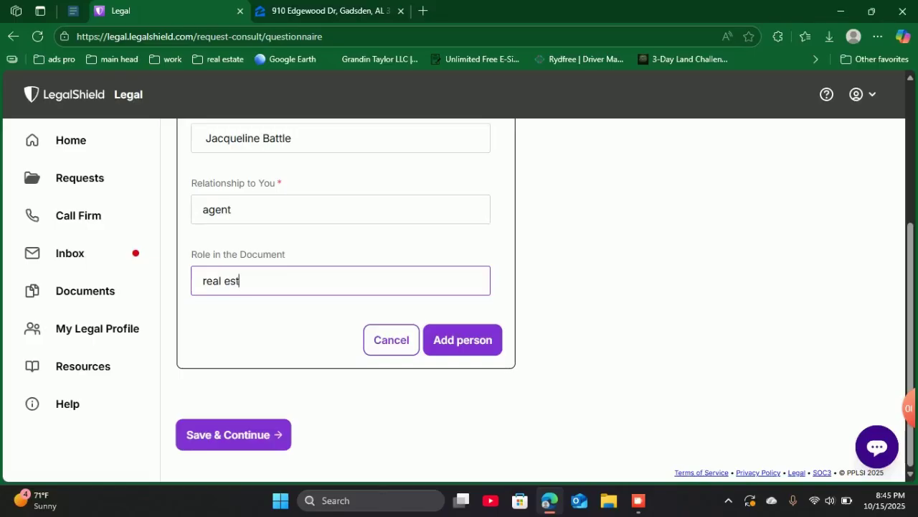
{"action": "type", "text": "ate agent"}
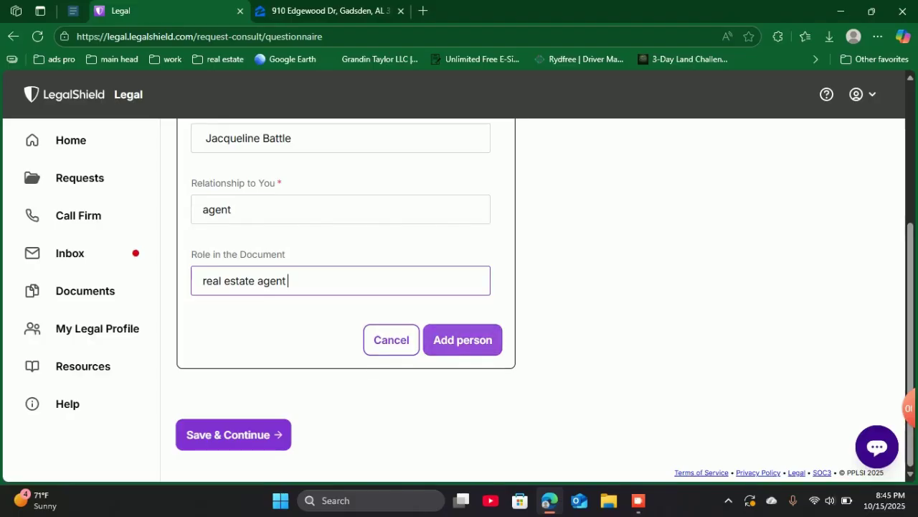
{"action": "key", "text": "Return"}
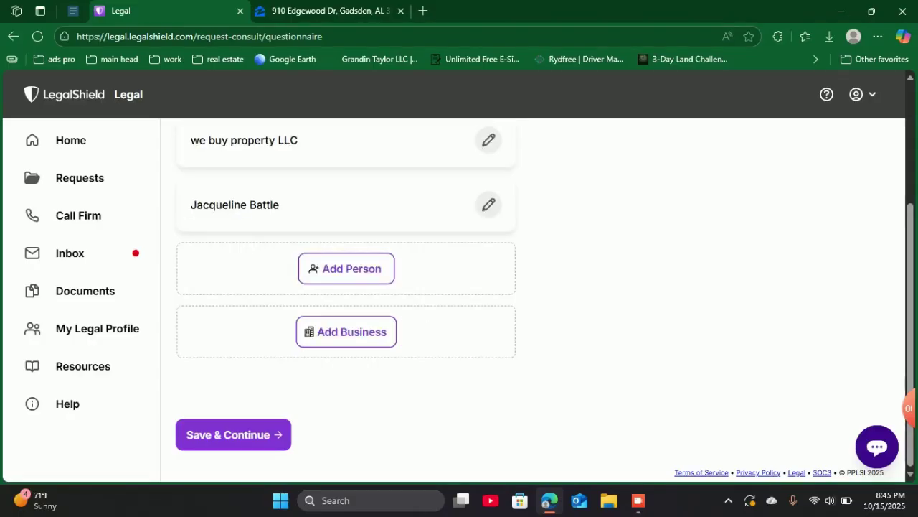
Save the list of involved parties, check the request summary, and submit the document review request
{"action": "left_click", "coordinate": [233, 434]}
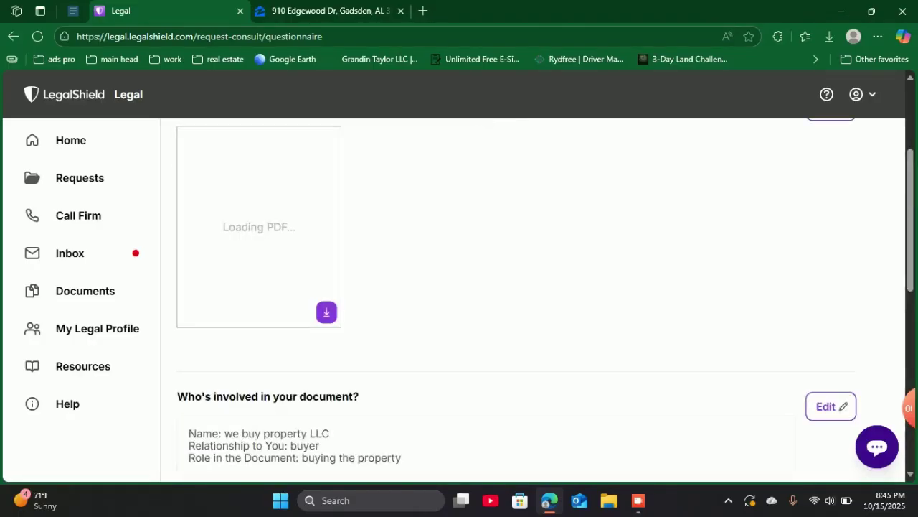
{"action": "scroll", "coordinate": [503, 287], "scroll_direction": "down", "scroll_amount": 8}
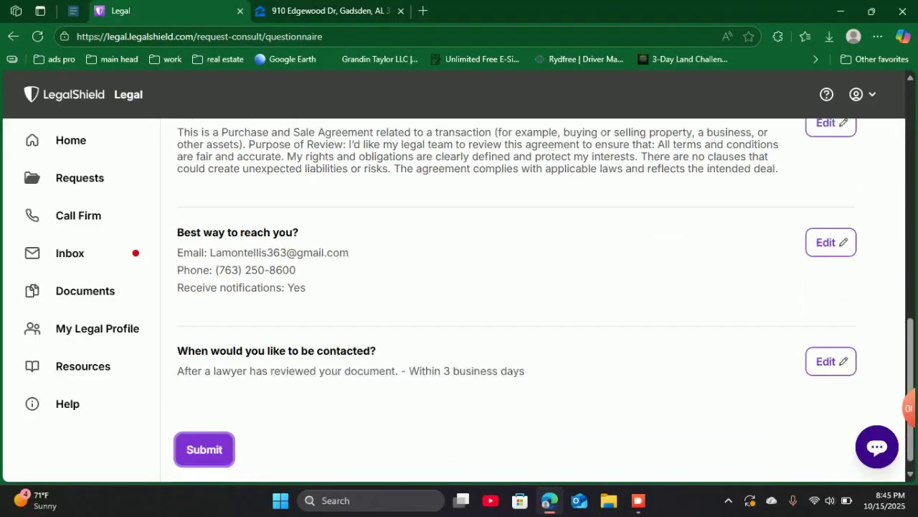
{"action": "scroll", "coordinate": [502, 287], "scroll_direction": "down", "scroll_amount": 1}
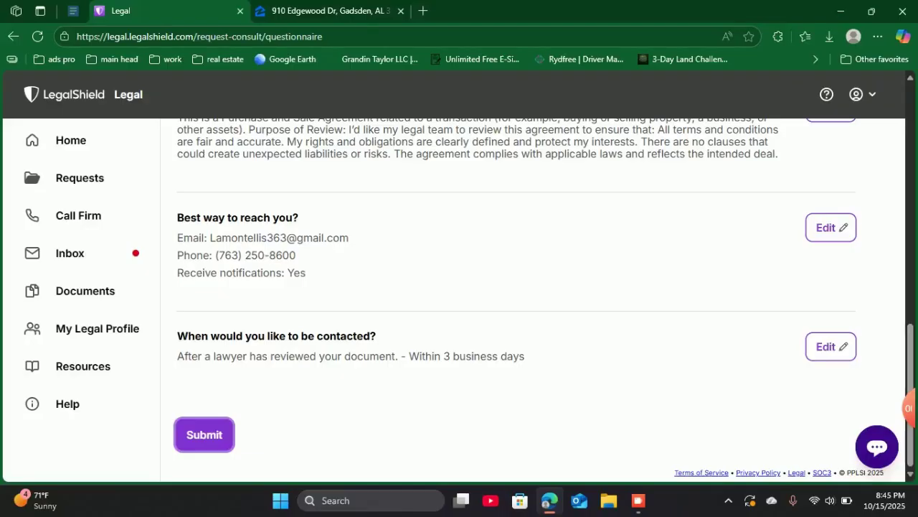
{"action": "left_click", "coordinate": [203, 434]}
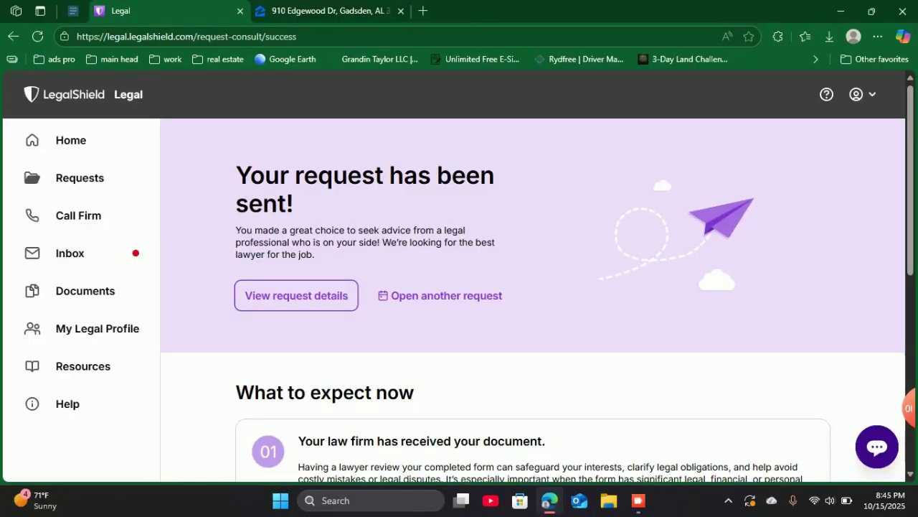
Read the "What to expect now" guidance for the submitted document review request
{"action": "scroll", "coordinate": [533, 287], "scroll_direction": "down", "scroll_amount": 5}
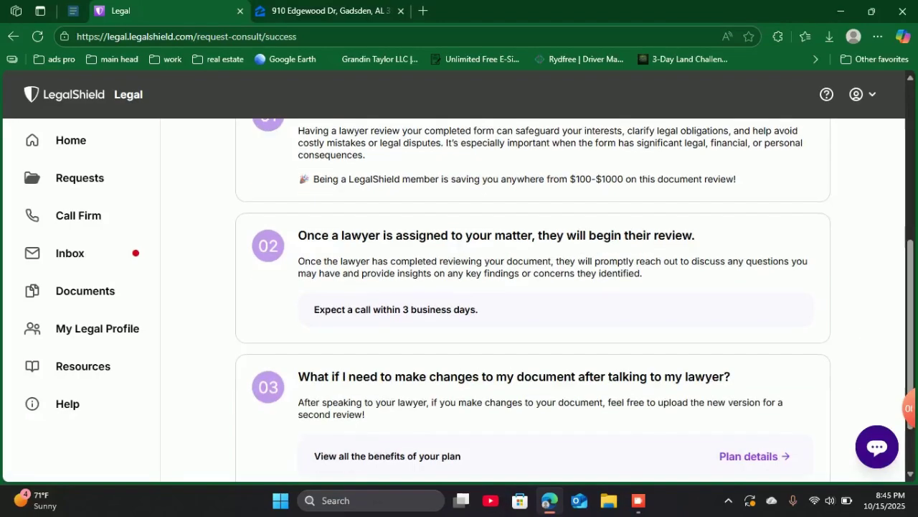
{"action": "scroll", "coordinate": [533, 287], "scroll_direction": "up", "scroll_amount": 2}
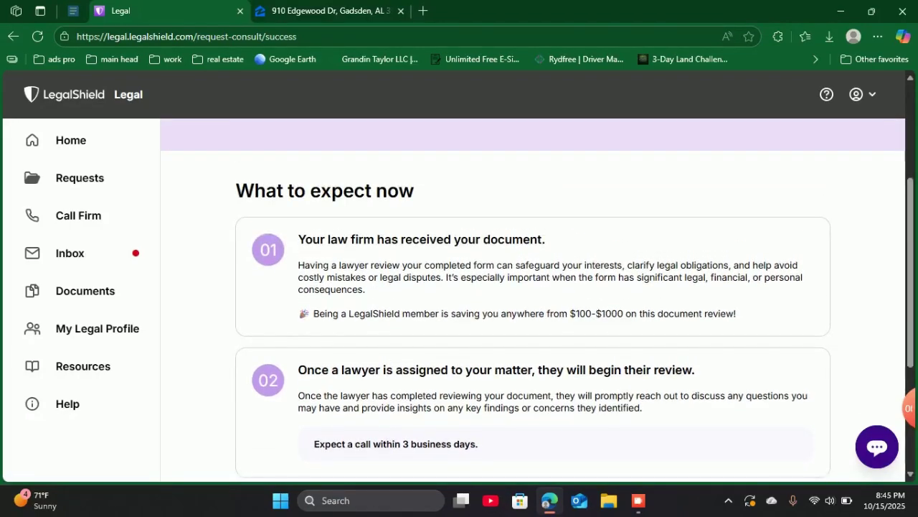
{"action": "scroll", "coordinate": [533, 300], "scroll_direction": "down", "scroll_amount": 1}
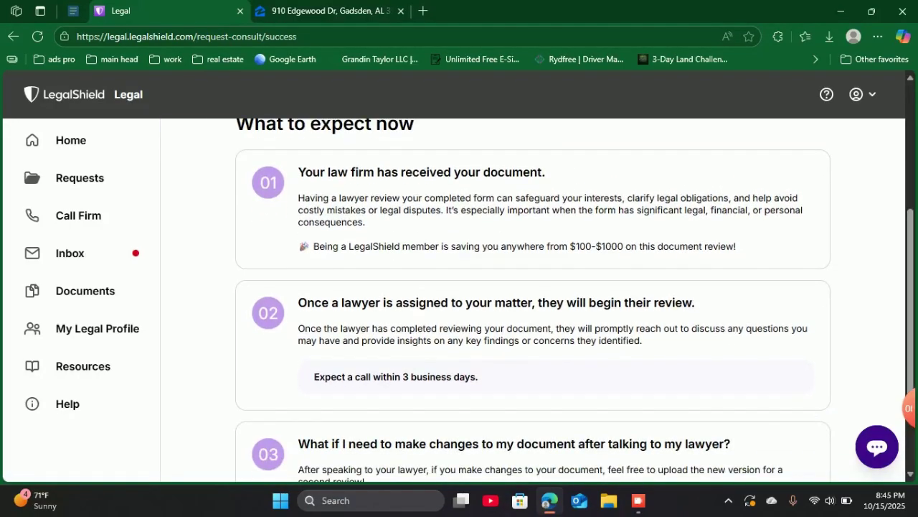
{"action": "scroll", "coordinate": [533, 300], "scroll_direction": "down", "scroll_amount": 3}
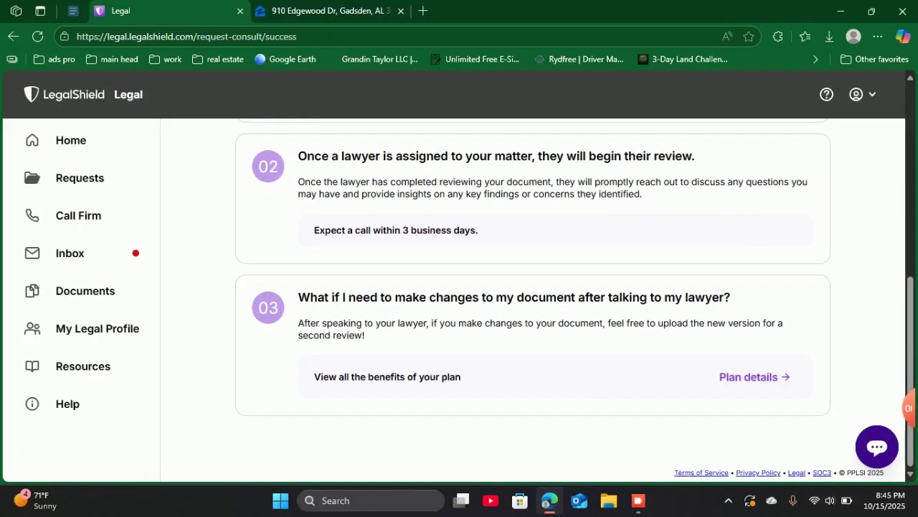
{"action": "scroll", "coordinate": [533, 300], "scroll_direction": "up", "scroll_amount": 6}
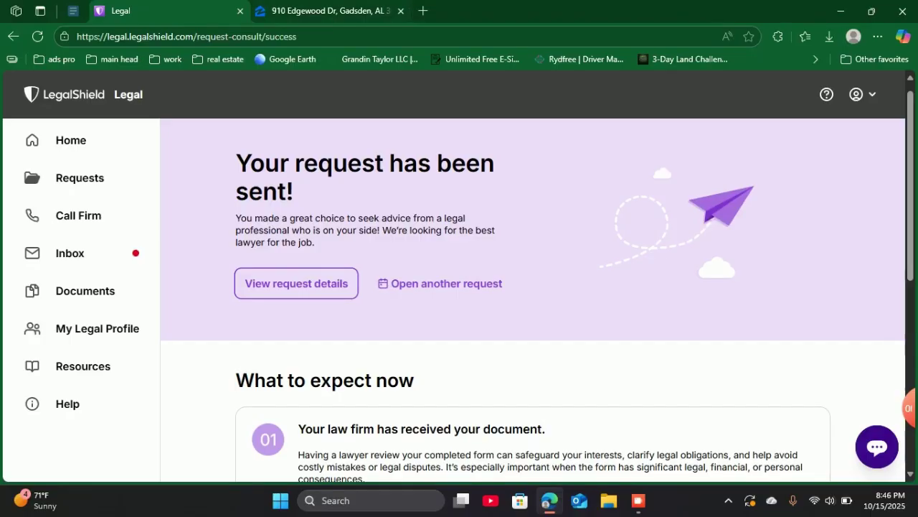
Close the Zillow listing and return to the LegalShield home page
{"action": "left_click", "coordinate": [401, 10]}
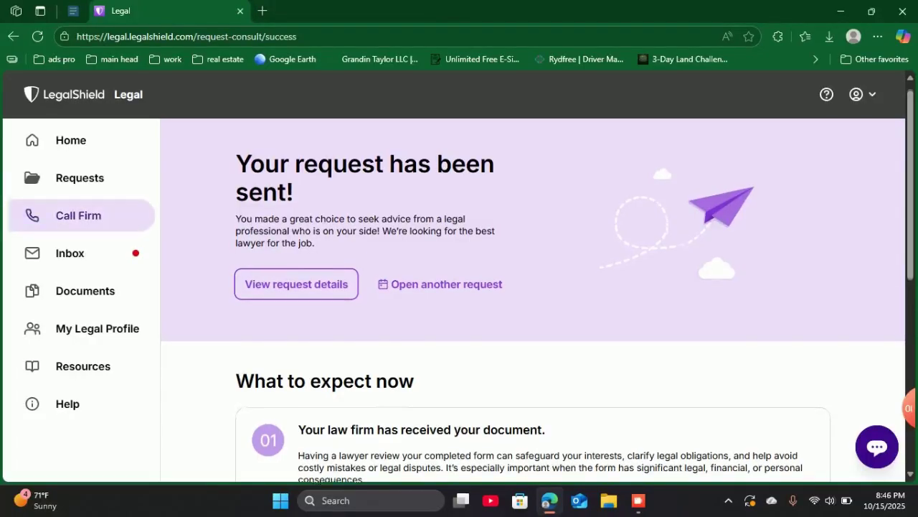
{"action": "scroll", "coordinate": [71, 144], "scroll_direction": "up", "scroll_amount": 1}
{"action": "left_click", "coordinate": [71, 140]}
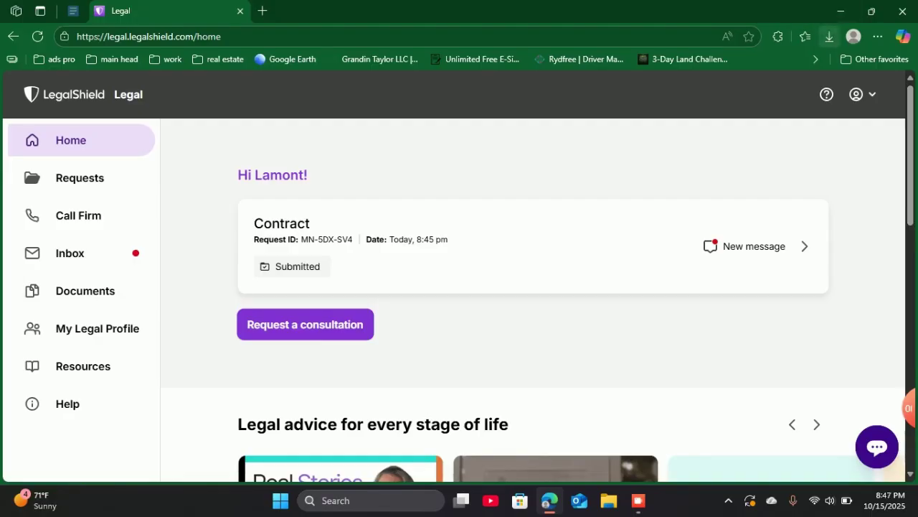
Open the downloaded "NATIONAL LAND REALTY SALES CONTRACT" PDF and go to the start of its first page
{"action": "left_click", "coordinate": [829, 36]}
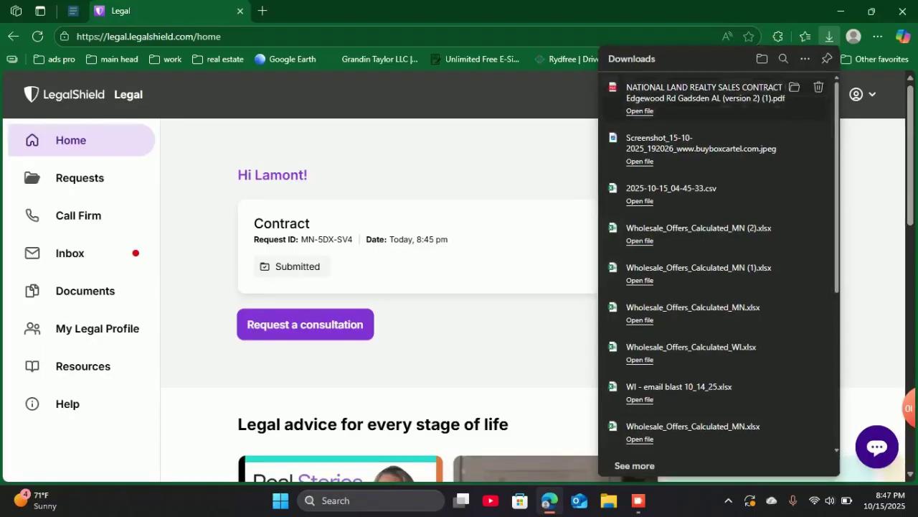
{"action": "left_click", "coordinate": [689, 93]}
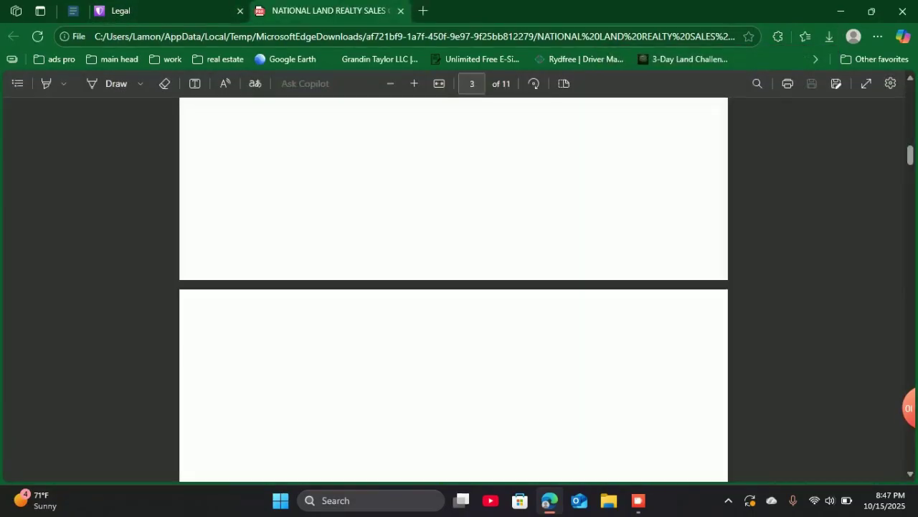
{"action": "scroll", "coordinate": [453, 287], "scroll_direction": "up", "scroll_amount": 10}
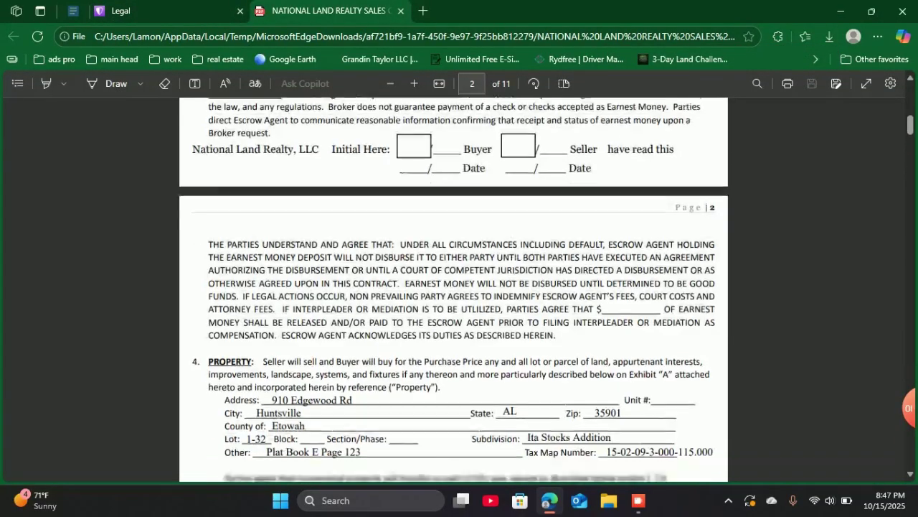
{"action": "scroll", "coordinate": [454, 287], "scroll_direction": "down", "scroll_amount": 7}
{"action": "scroll", "coordinate": [454, 287], "scroll_direction": "up", "scroll_amount": 5}
{"action": "scroll", "coordinate": [454, 287], "scroll_direction": "up", "scroll_amount": 10}
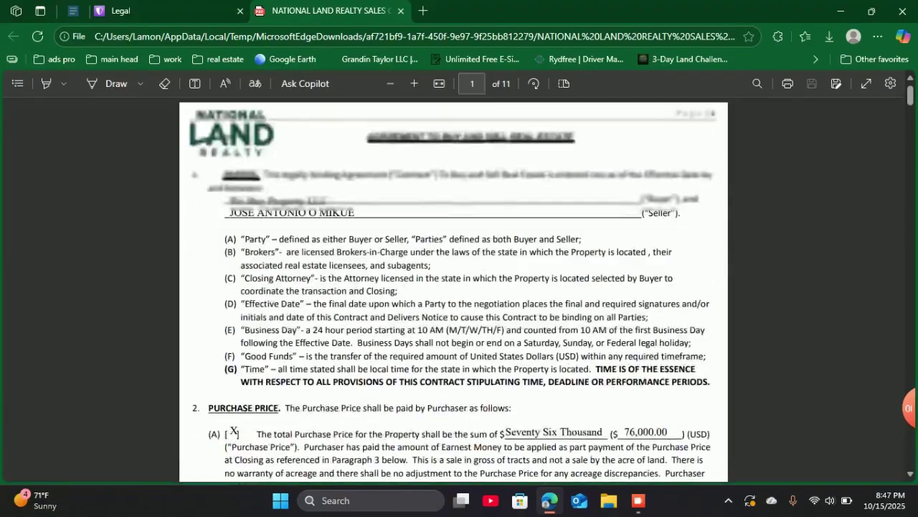
Skim the contract's first three pages, from the purchase price through the closing documents clause, and return to the beginning
{"action": "scroll", "coordinate": [453, 287], "scroll_direction": "down", "scroll_amount": 9}
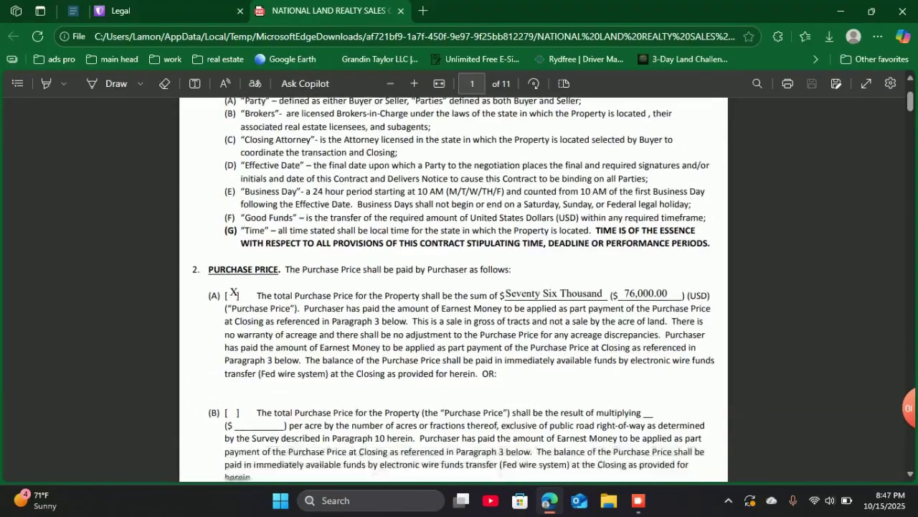
{"action": "scroll", "coordinate": [454, 287], "scroll_direction": "down", "scroll_amount": 10}
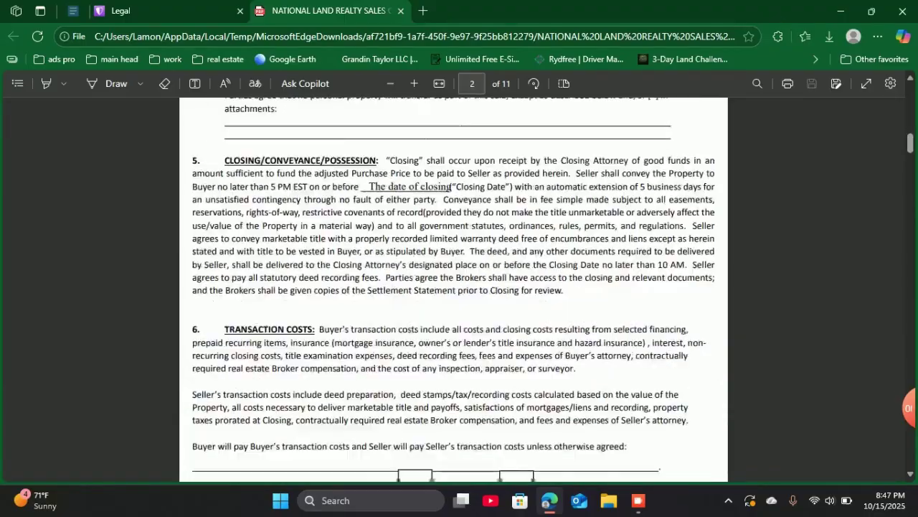
{"action": "scroll", "coordinate": [453, 287], "scroll_direction": "down", "scroll_amount": 4}
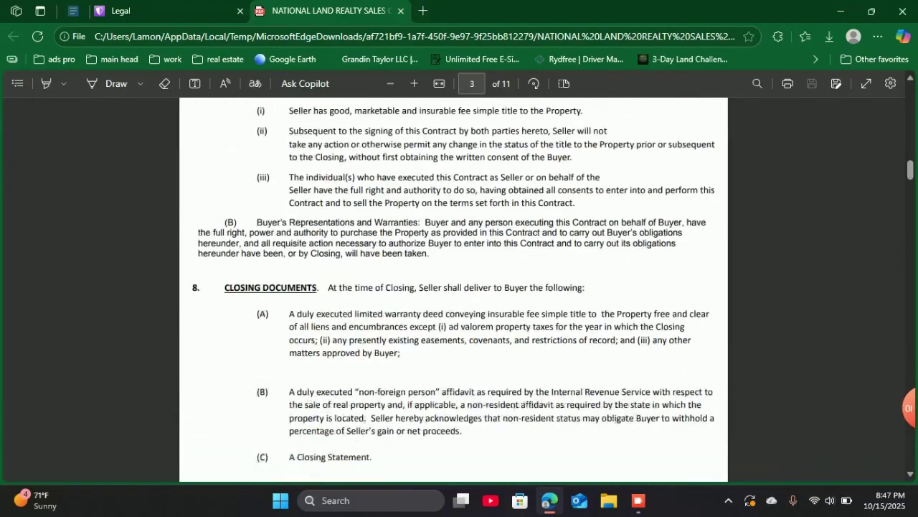
{"action": "scroll", "coordinate": [454, 287], "scroll_direction": "up", "scroll_amount": 10}
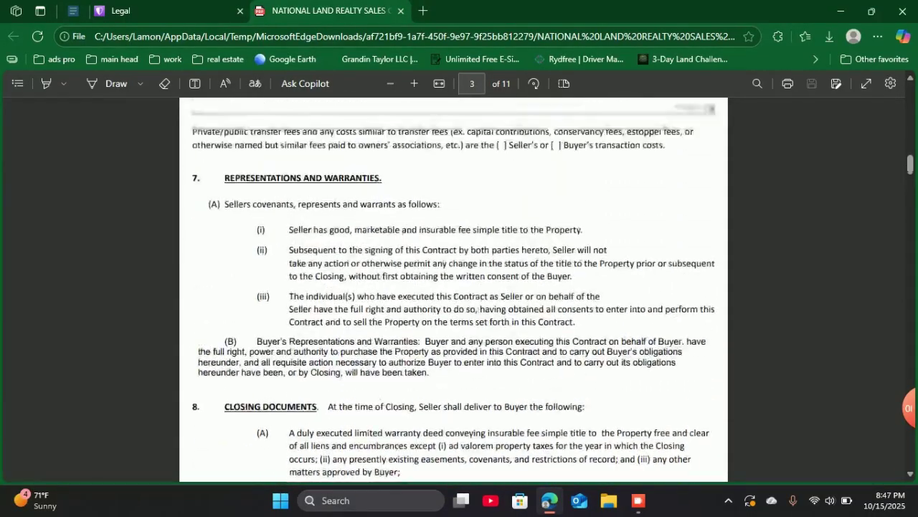
{"action": "scroll", "coordinate": [453, 287], "scroll_direction": "up", "scroll_amount": 12}
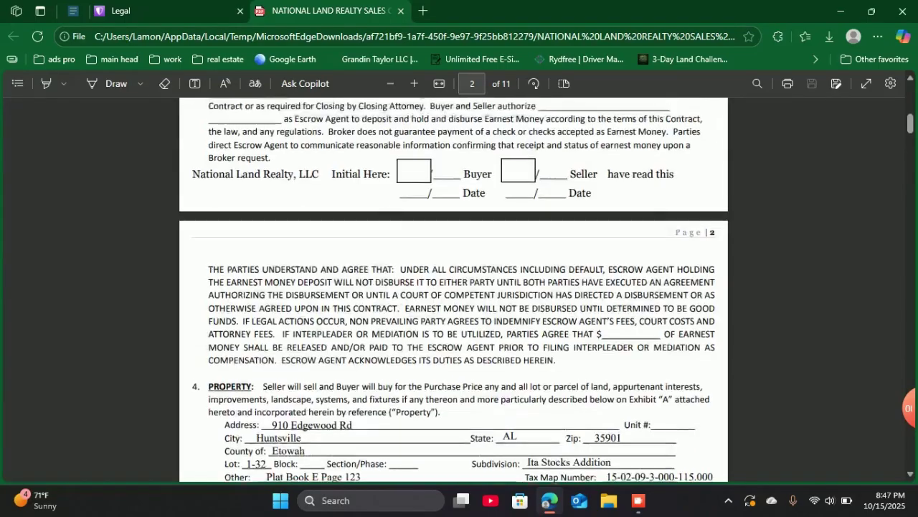
{"action": "scroll", "coordinate": [453, 287], "scroll_direction": "up", "scroll_amount": 4}
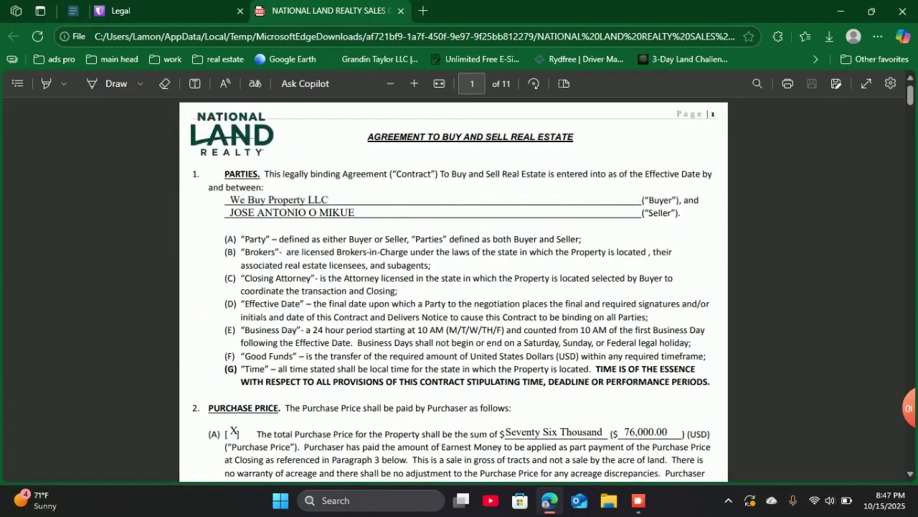
Read the "Business Day" and "Good Funds" definitions in the contract's Parties section, marking the text temporarily
{"action": "scroll", "coordinate": [454, 287], "scroll_direction": "down", "scroll_amount": 2}
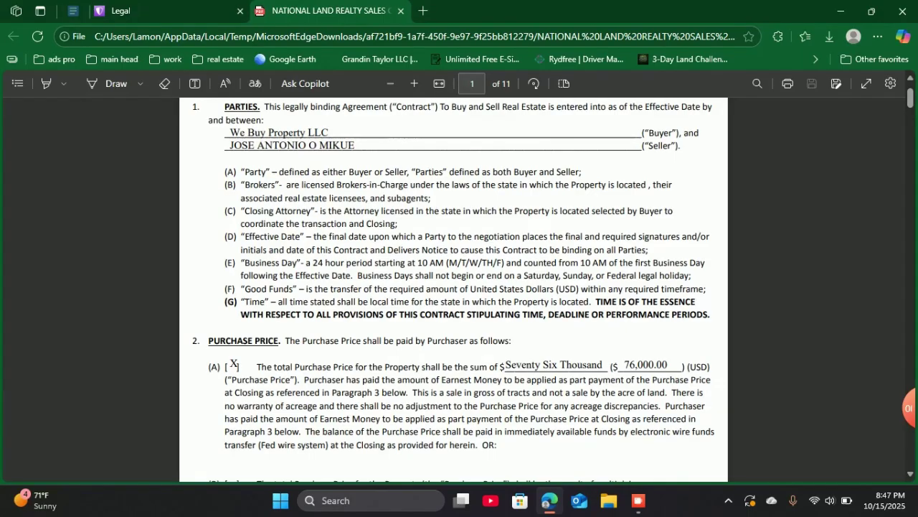
{"action": "left_click_drag", "start_coordinate": [244, 263], "coordinate": [502, 275]}
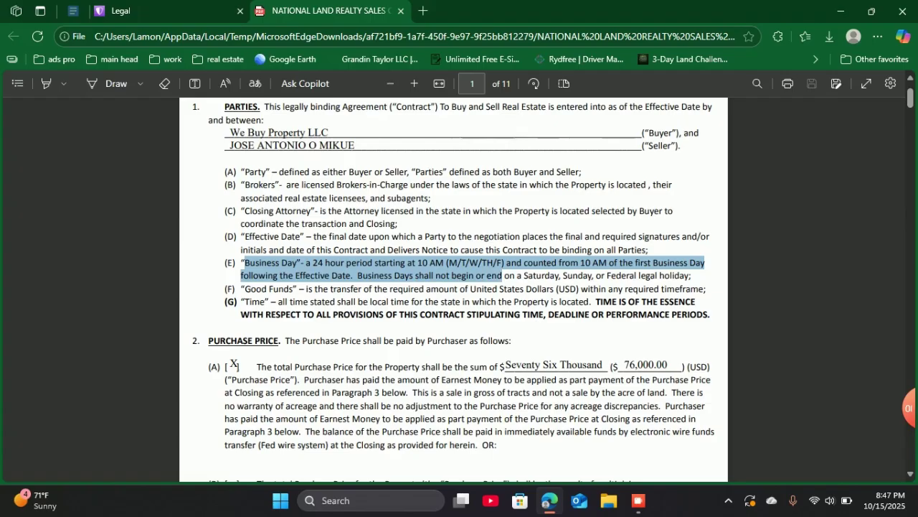
{"action": "left_click_drag", "start_coordinate": [502, 276], "coordinate": [531, 288]}
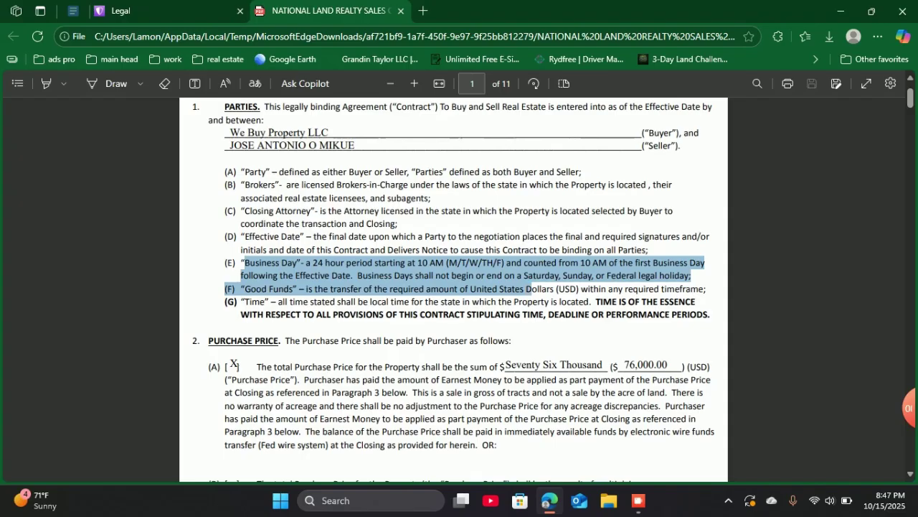
{"action": "left_click", "coordinate": [535, 287]}
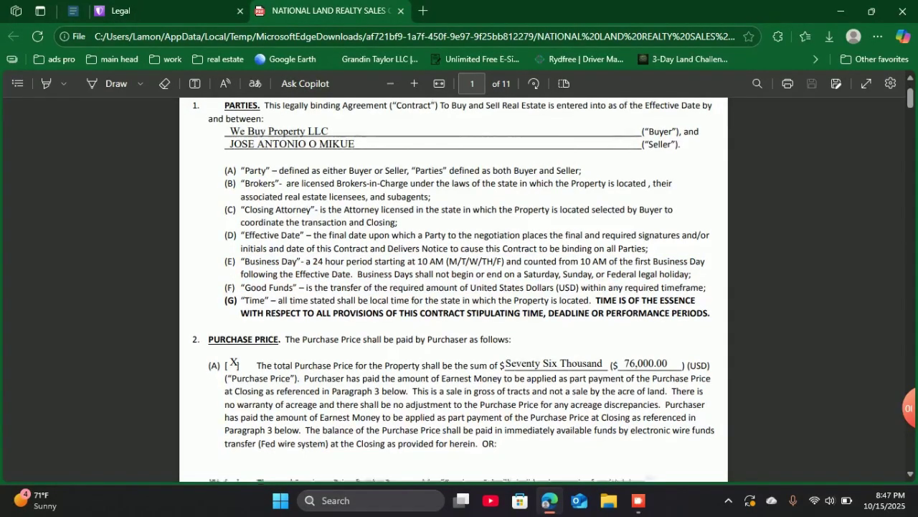
Examine the contract's purchase price and earnest money terms, and return to the start of the first page
{"action": "scroll", "coordinate": [454, 287], "scroll_direction": "down", "scroll_amount": 3}
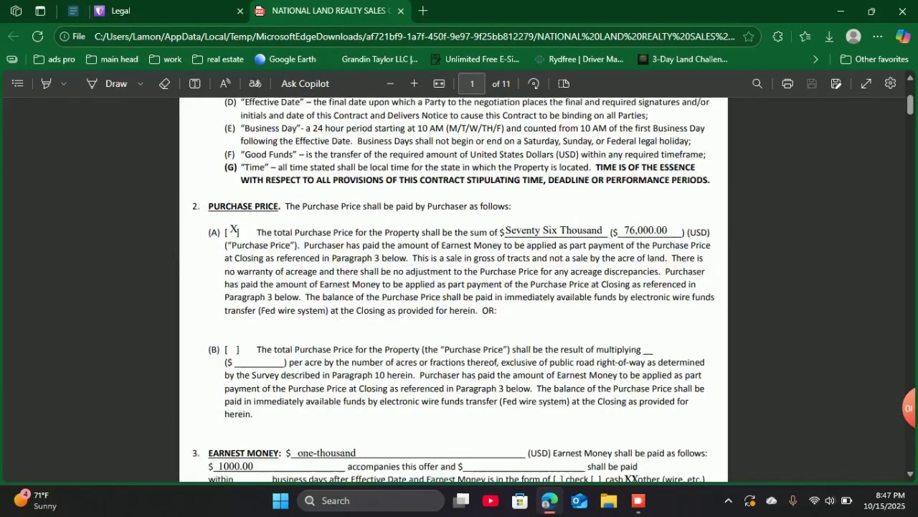
{"action": "scroll", "coordinate": [454, 287], "scroll_direction": "down", "scroll_amount": 5}
{"action": "scroll", "coordinate": [630, 276], "scroll_direction": "down", "scroll_amount": 4}
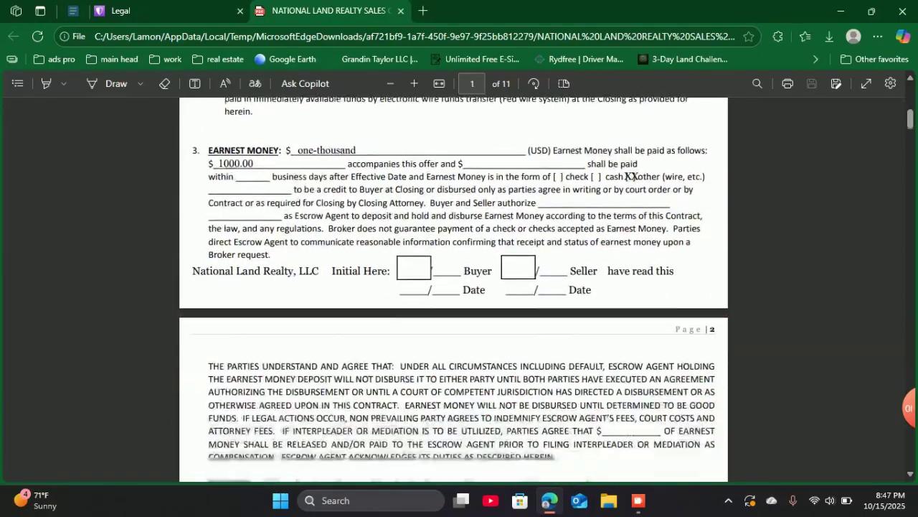
{"action": "scroll", "coordinate": [630, 277], "scroll_direction": "up", "scroll_amount": 10}
{"action": "scroll", "coordinate": [454, 289], "scroll_direction": "up", "scroll_amount": 3}
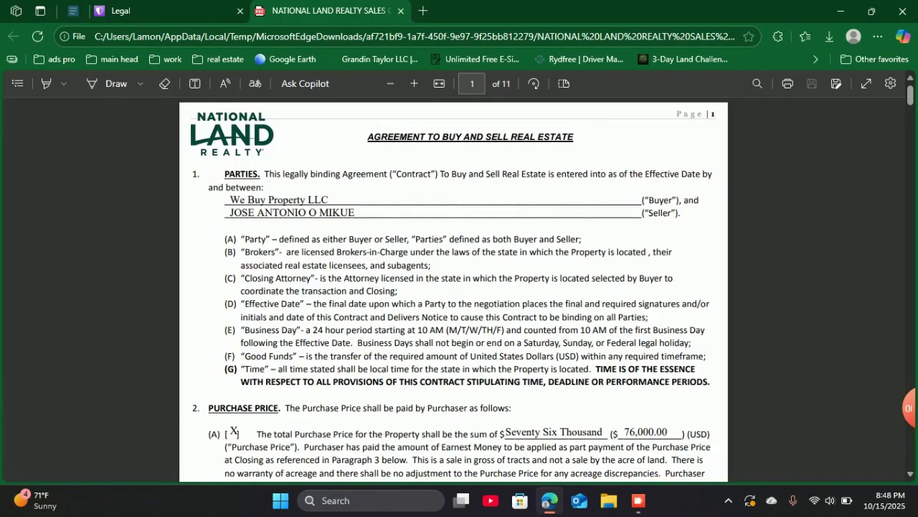
{"action": "scroll", "coordinate": [453, 287], "scroll_direction": "down", "scroll_amount": 6}
{"action": "scroll", "coordinate": [453, 287], "scroll_direction": "up", "scroll_amount": 6}
{"action": "left_click_drag", "start_coordinate": [310, 174], "coordinate": [393, 174]}
{"action": "key", "text": "Escape"}
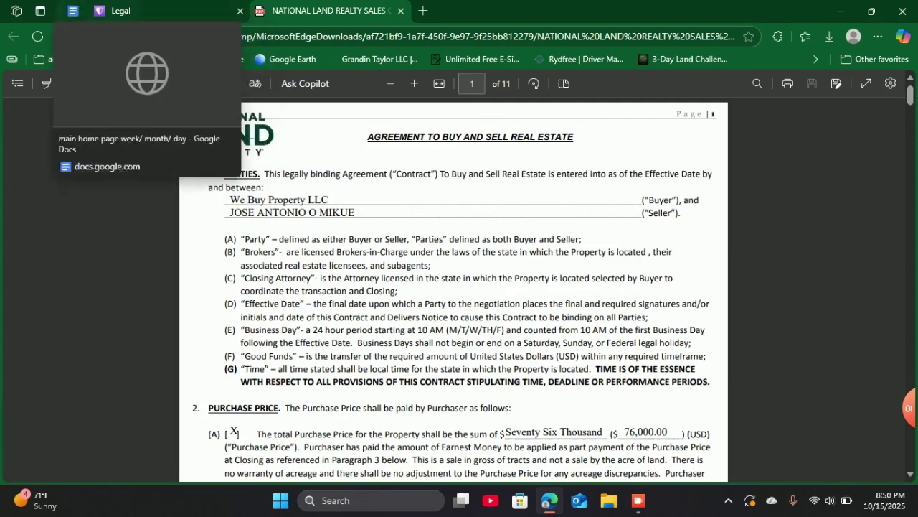
{"action": "mouse_move", "coordinate": [121, 10]}
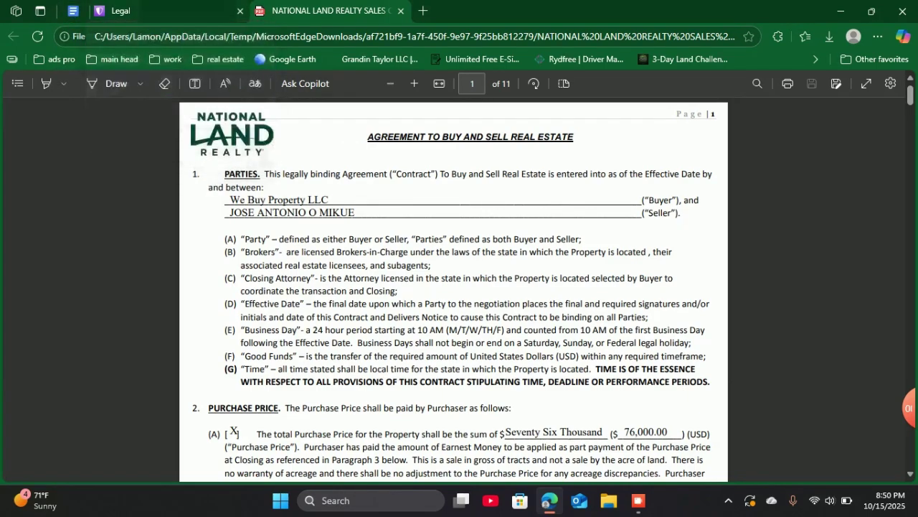